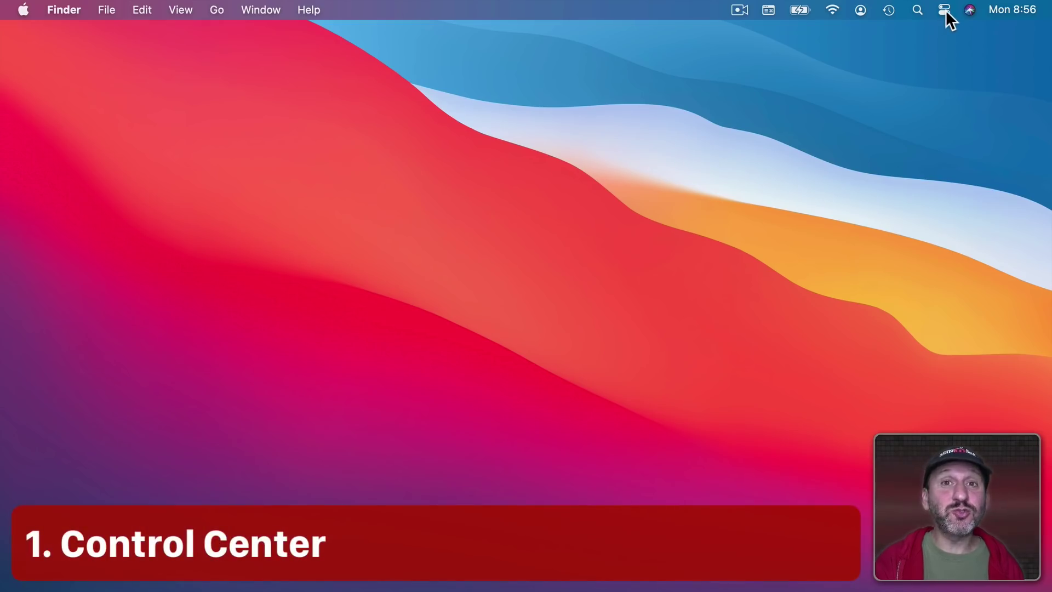
- Show and dismiss Control Center's quick settings, then bring up the Apple menu
click(944, 9)
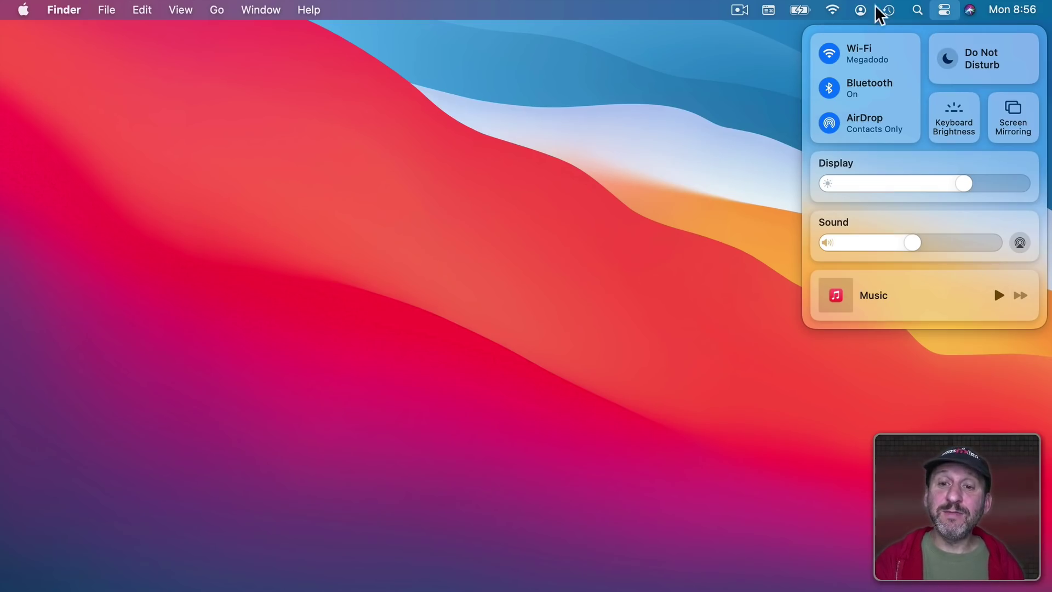
click(997, 18)
click(24, 10)
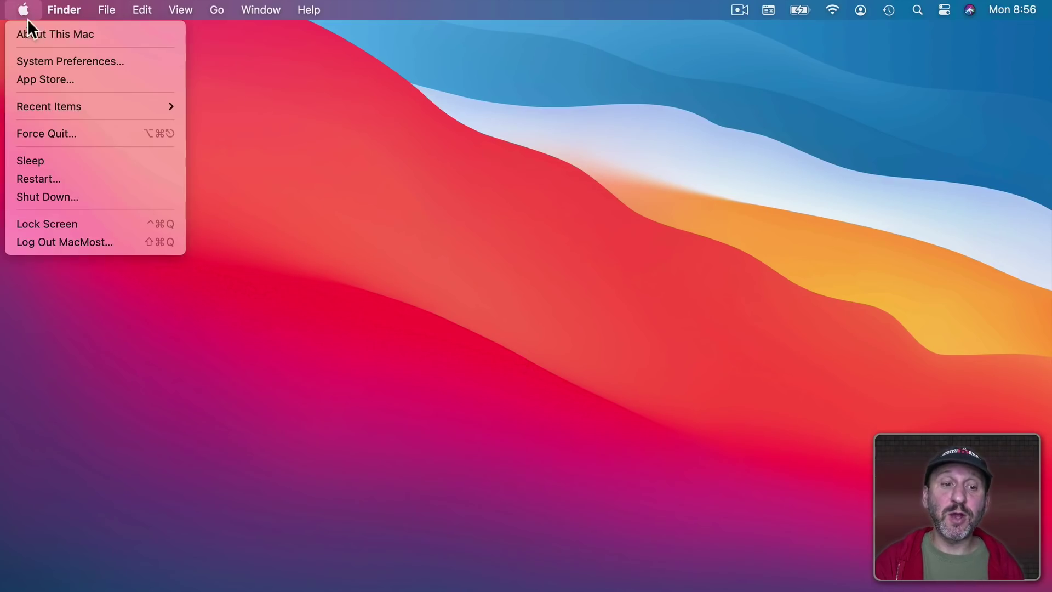
- Launch System Preferences and review the Wi-Fi, Bluetooth and AirDrop module settings in Dock & Menu Bar
click(35, 52)
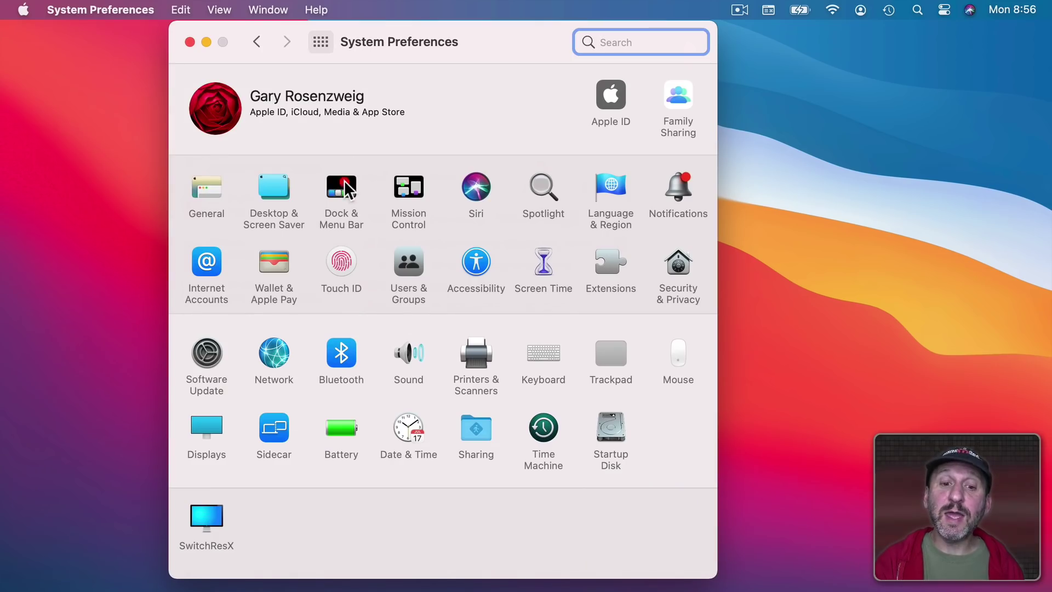
click(344, 187)
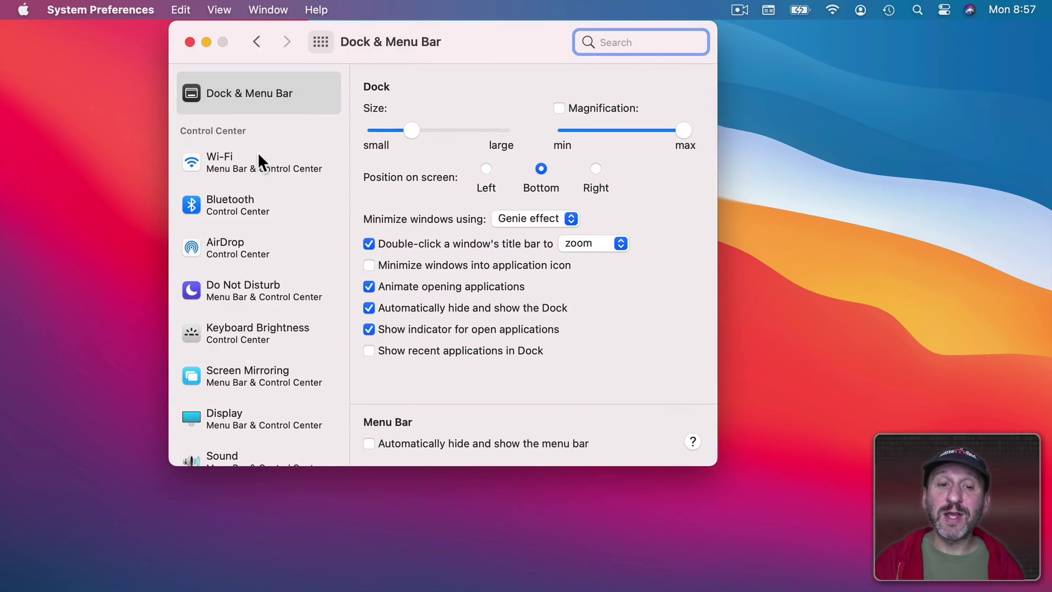
click(231, 169)
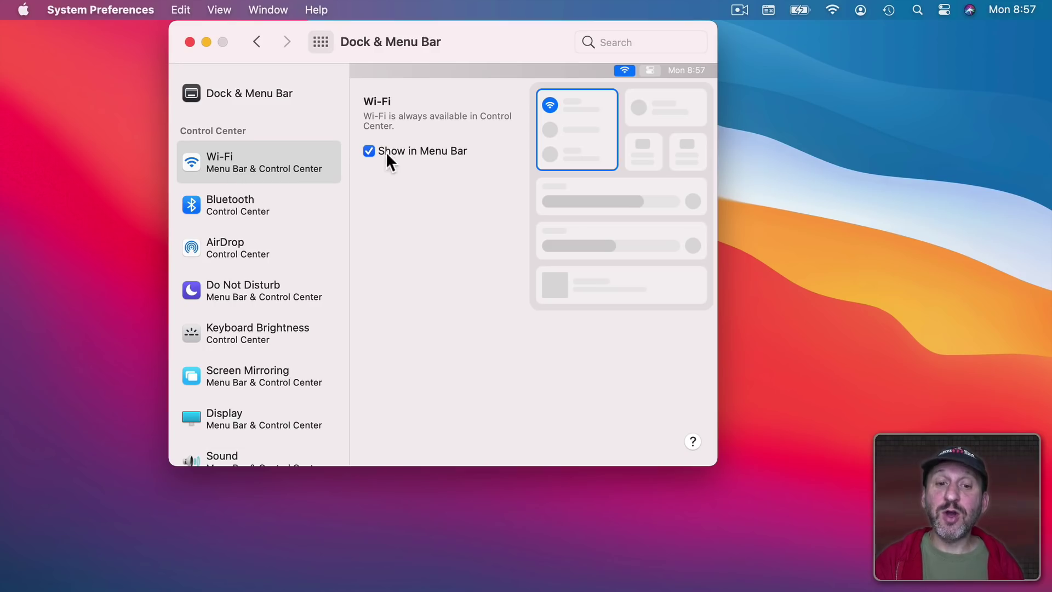
click(297, 205)
click(267, 247)
scroll(268, 247, down, 5)
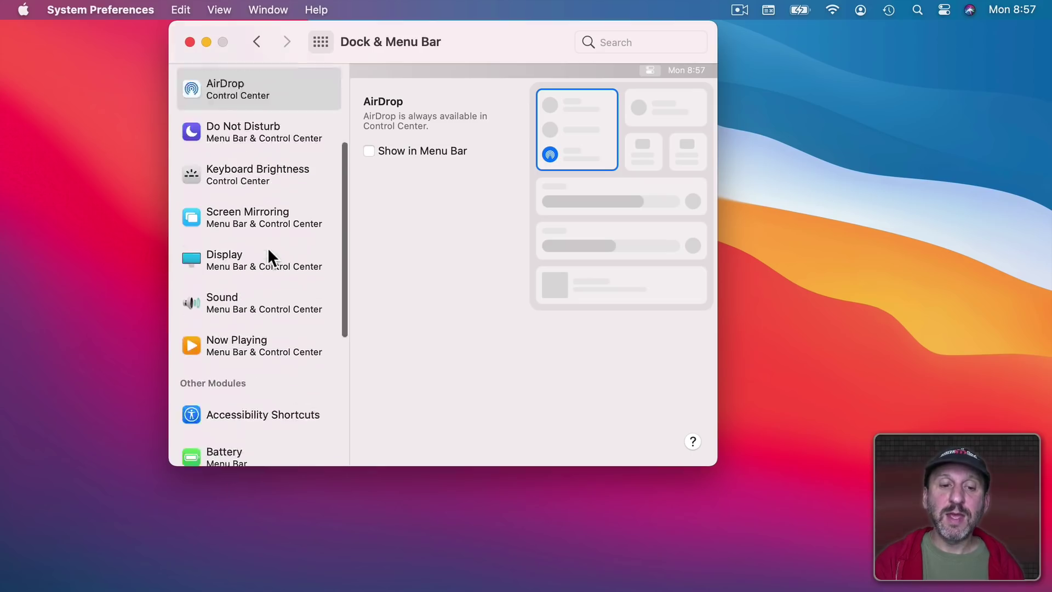
scroll(267, 247, down, 3)
scroll(247, 243, down, 3)
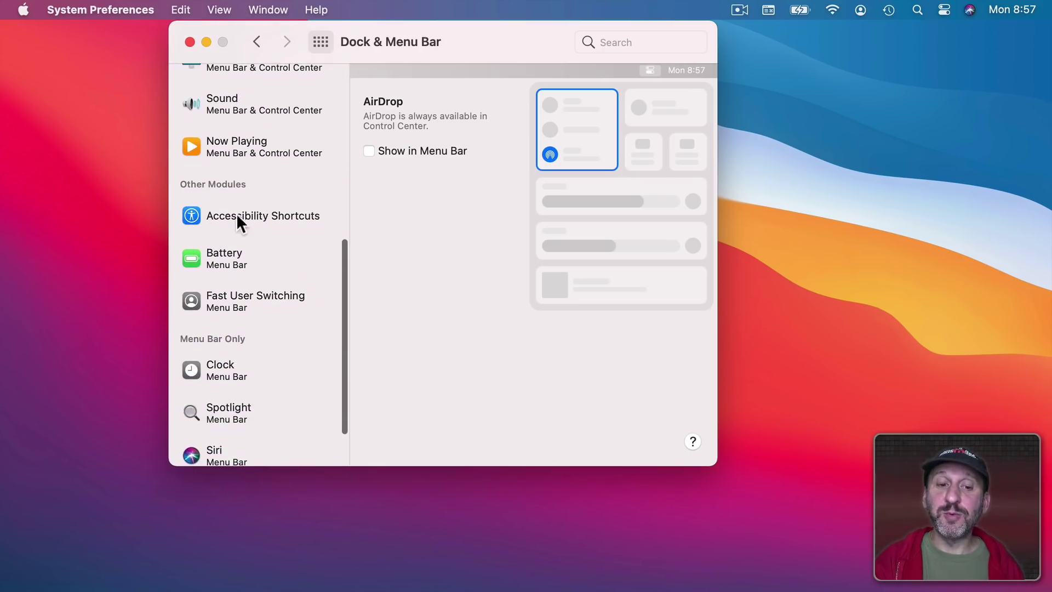
- Check the Accessibility Shortcuts module, then set Battery to also show in Control Center
click(232, 215)
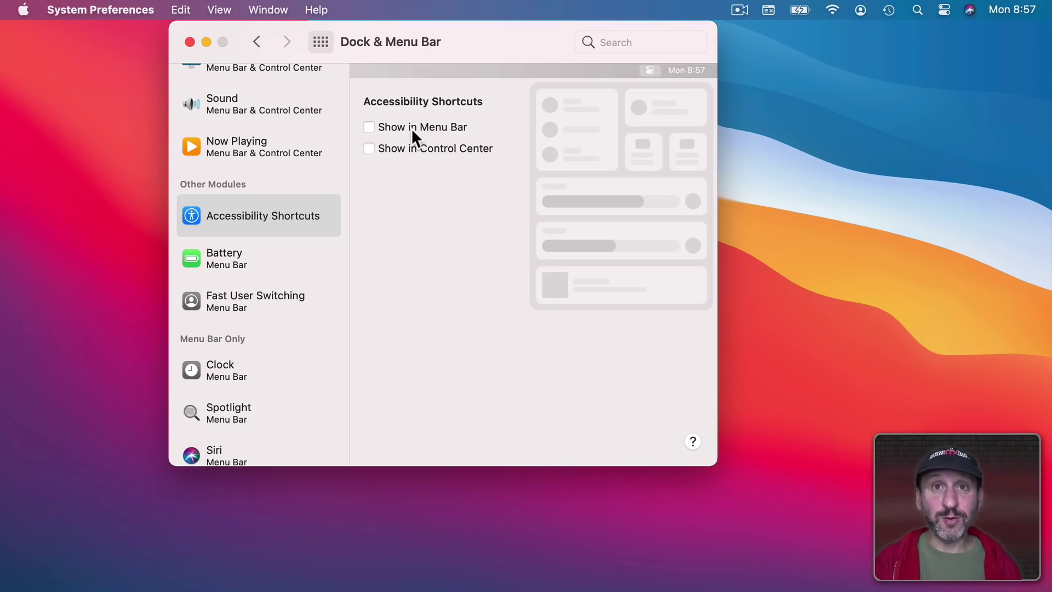
scroll(229, 247, down, 1)
click(230, 230)
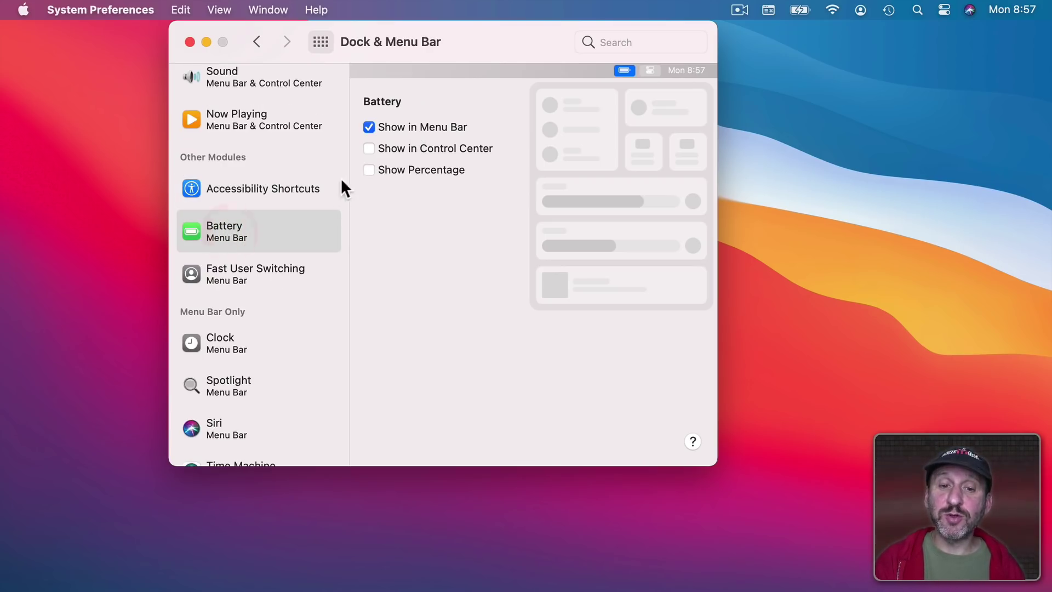
click(369, 148)
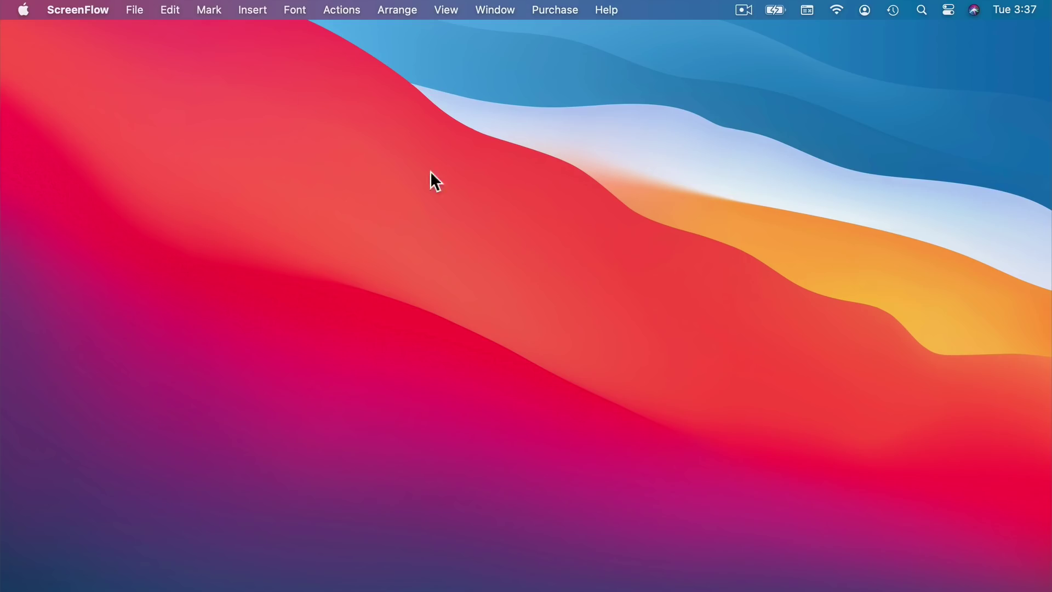
- Choose System Preferences… from the Apple menu to reach the full pane grid
click(23, 10)
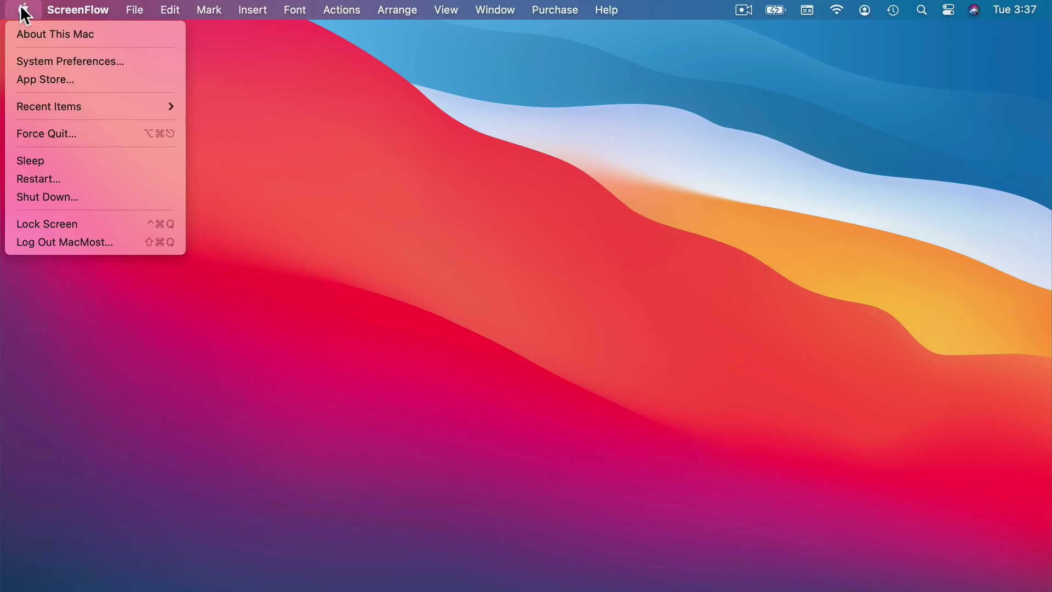
click(29, 59)
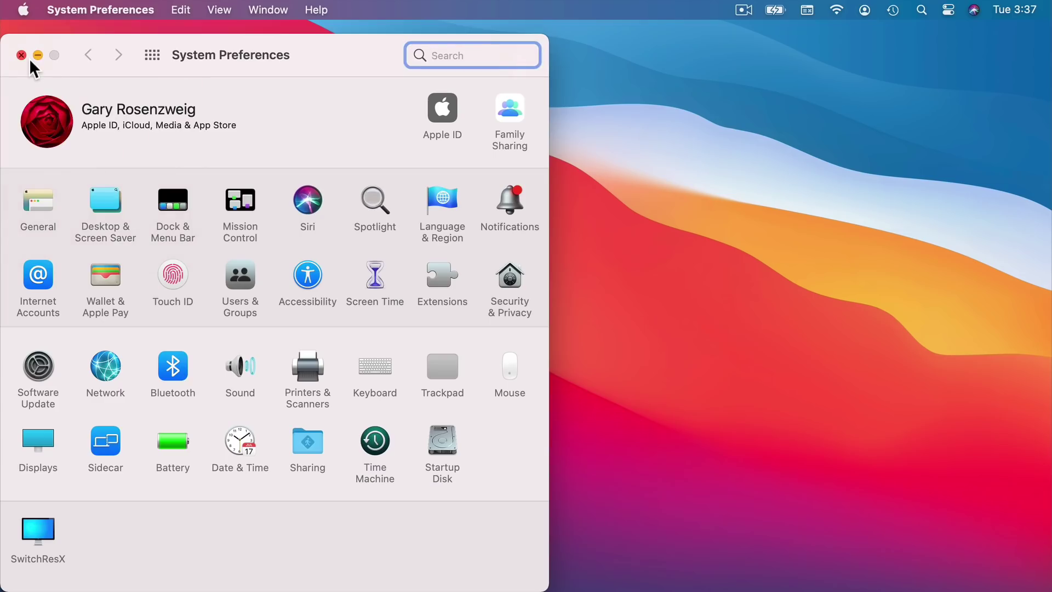
- In Desktop & Screen Saver, try the Big Sur Dynamic Desktop, then apply the Catalina one
click(103, 198)
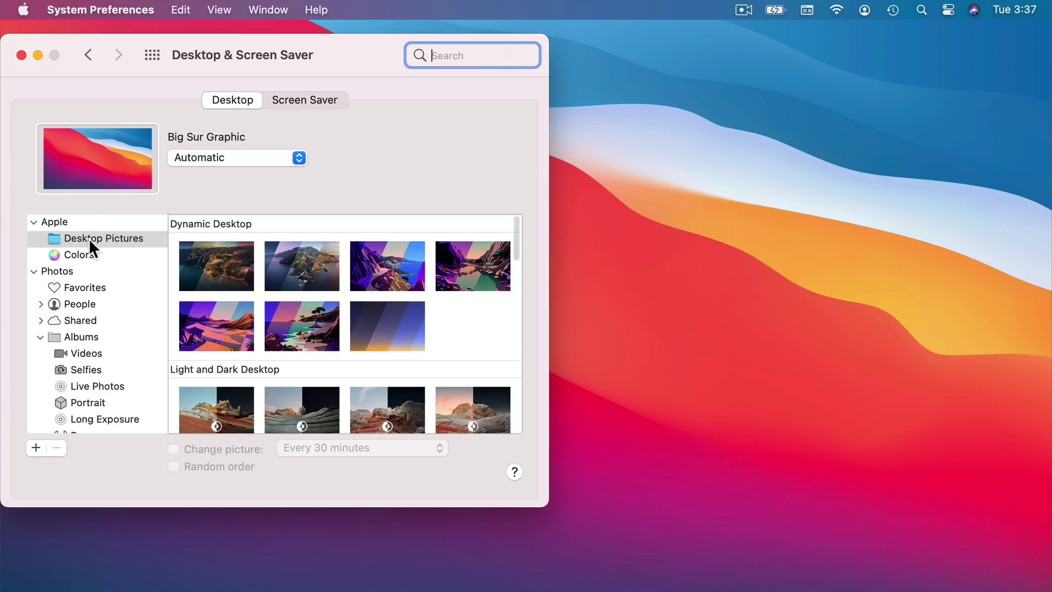
click(219, 266)
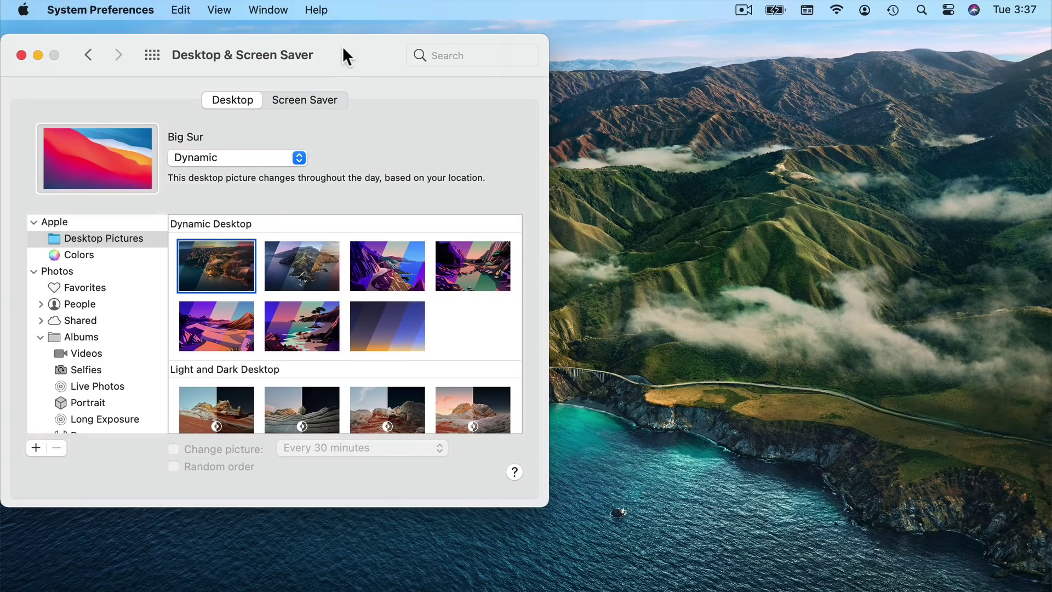
mouse_move(343, 54)
mouse_down()
mouse_move(298, 574)
mouse_move(330, 46)
mouse_up()
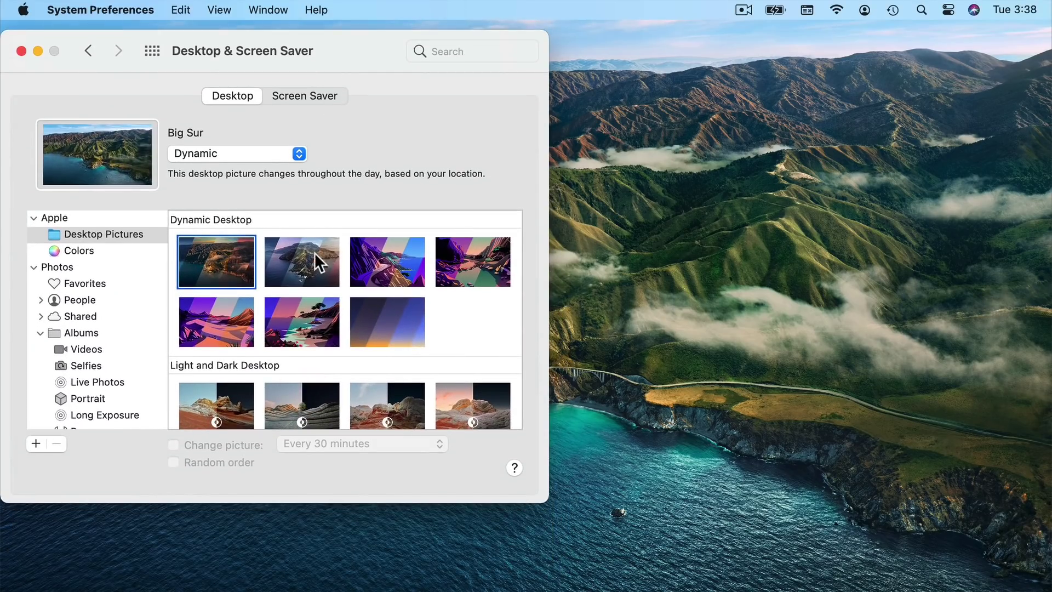
click(310, 254)
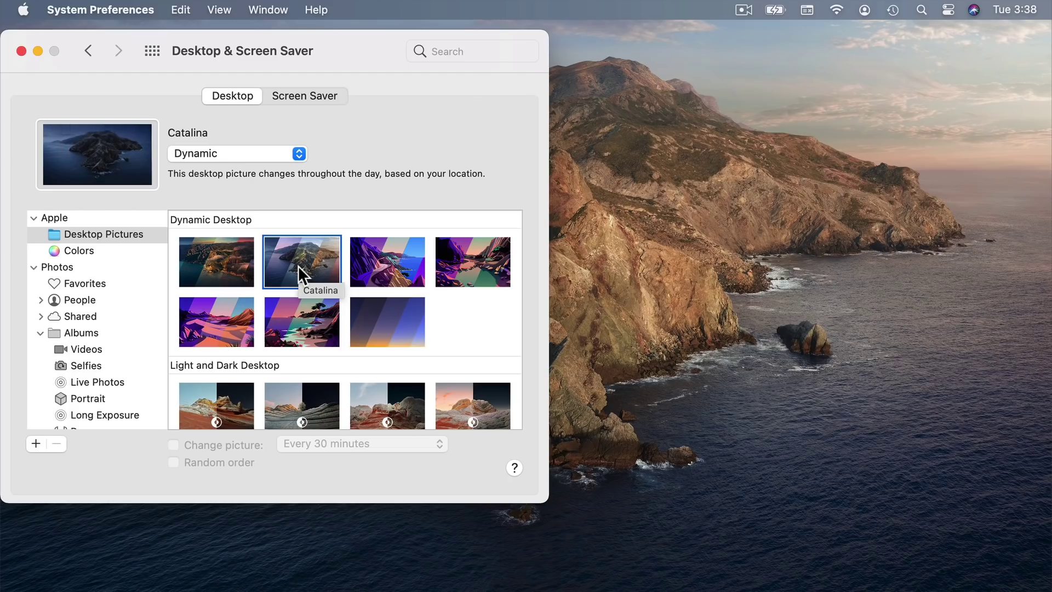
scroll(256, 364, down, 3)
scroll(256, 363, down, 3)
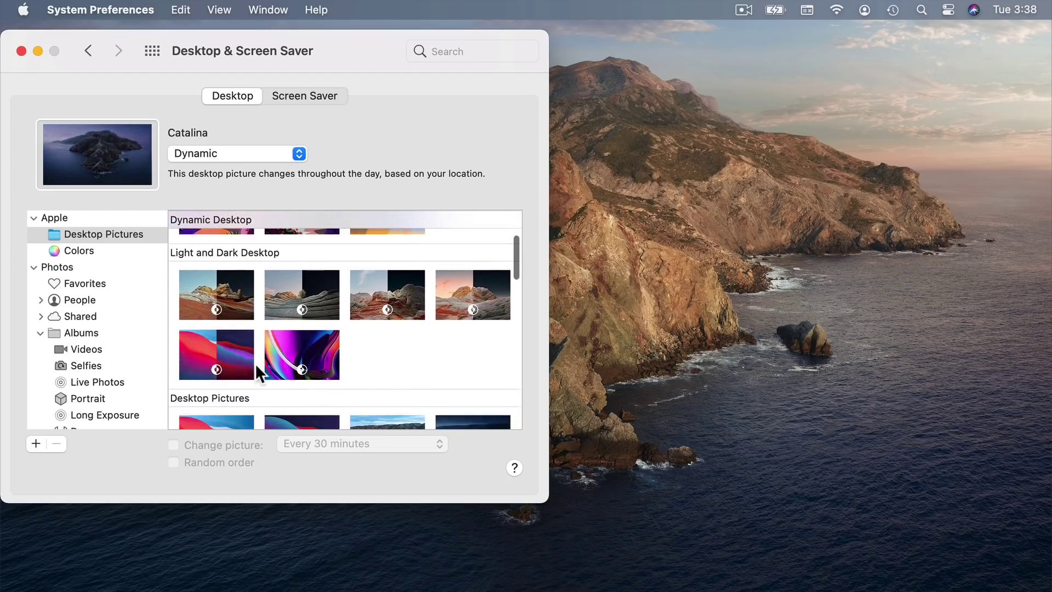
scroll(256, 363, down, 3)
scroll(256, 363, down, 2)
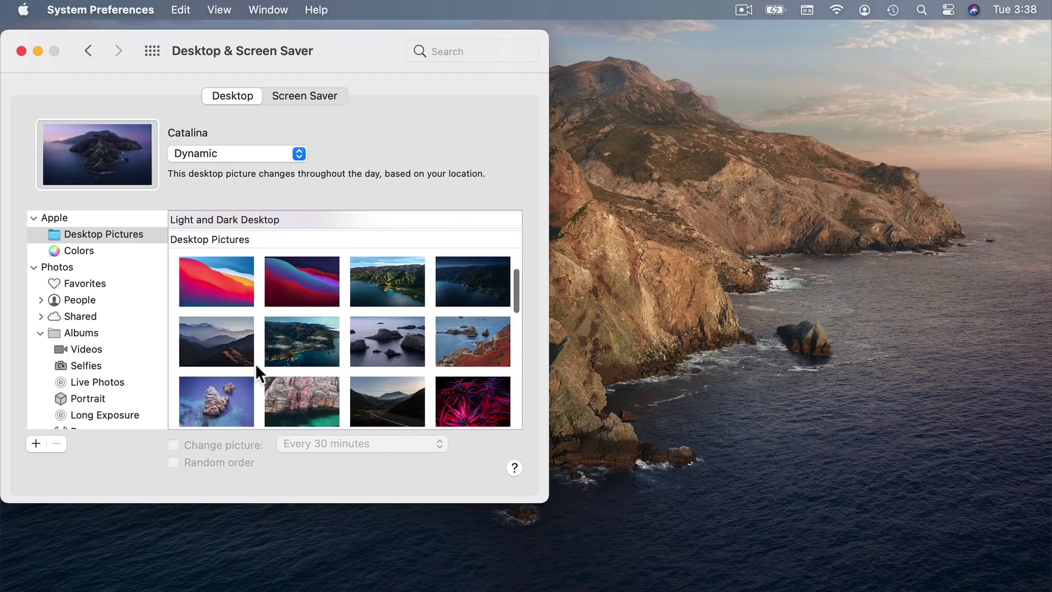
scroll(386, 310, down, 4)
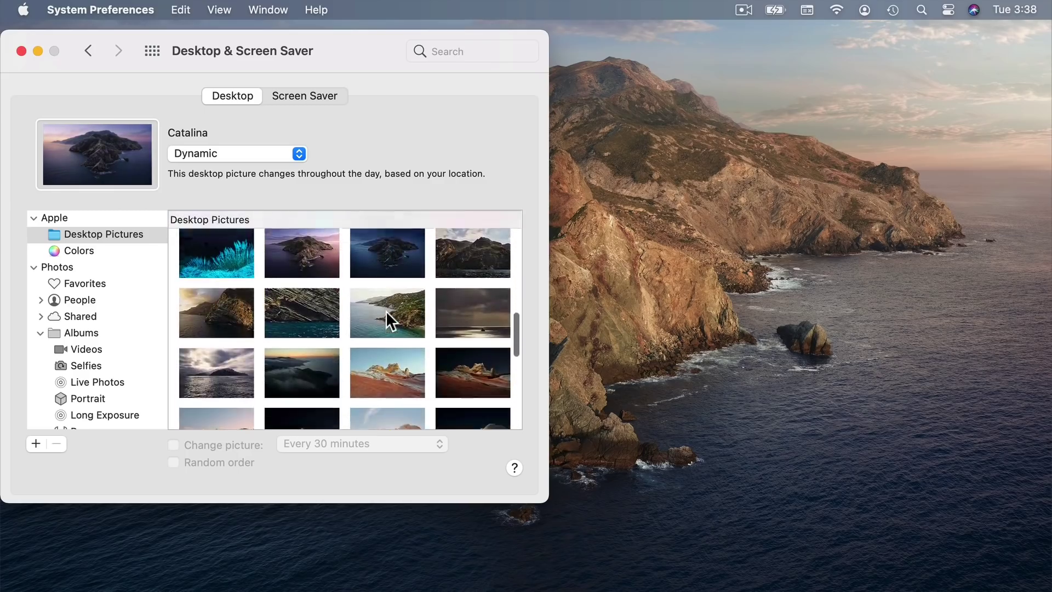
scroll(386, 311, up, 5)
scroll(385, 311, up, 5)
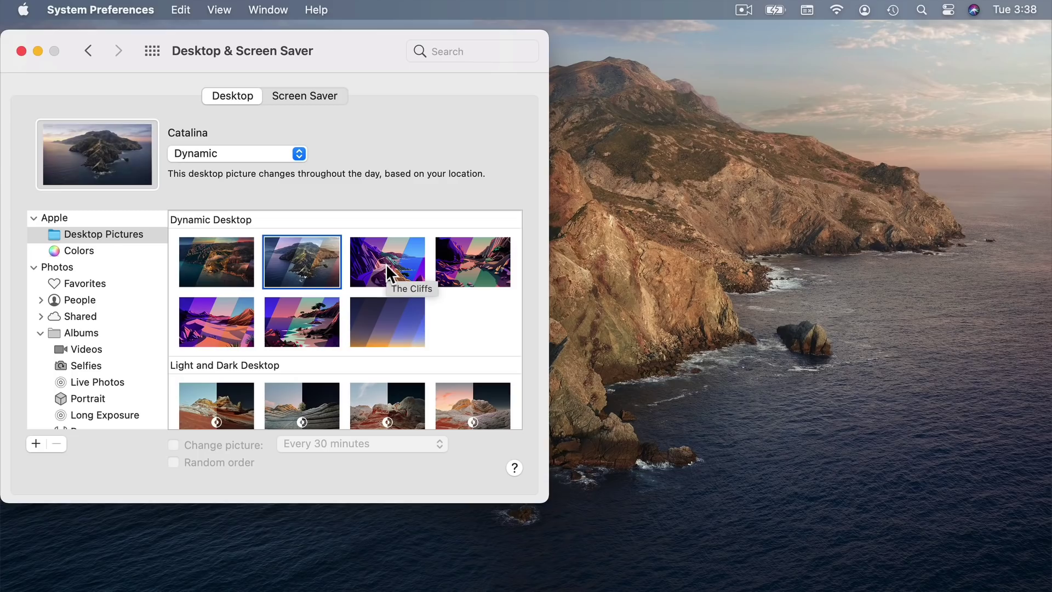
- Try The Cliffs, The Lake and The Desert, apply The Beach, and move the window off screen
click(385, 264)
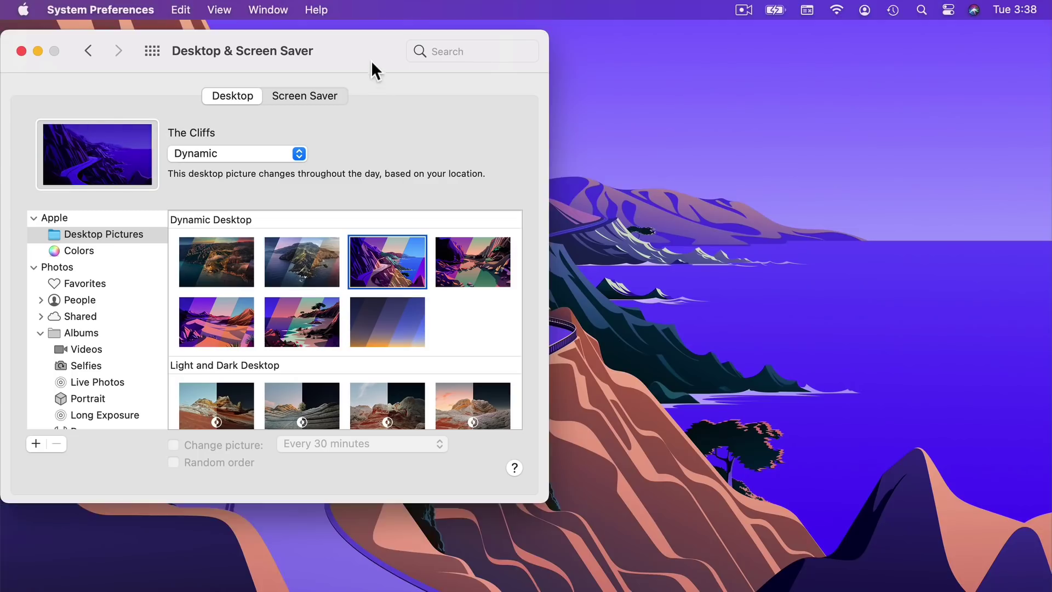
mouse_move(370, 60)
mouse_down()
mouse_move(371, 580)
mouse_move(370, 69)
mouse_up()
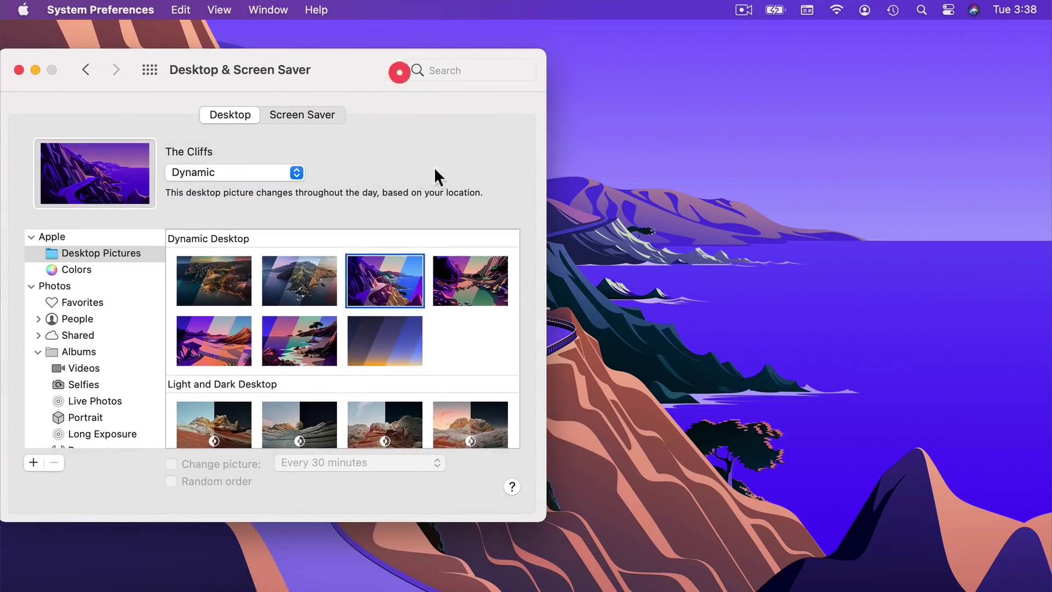
click(471, 281)
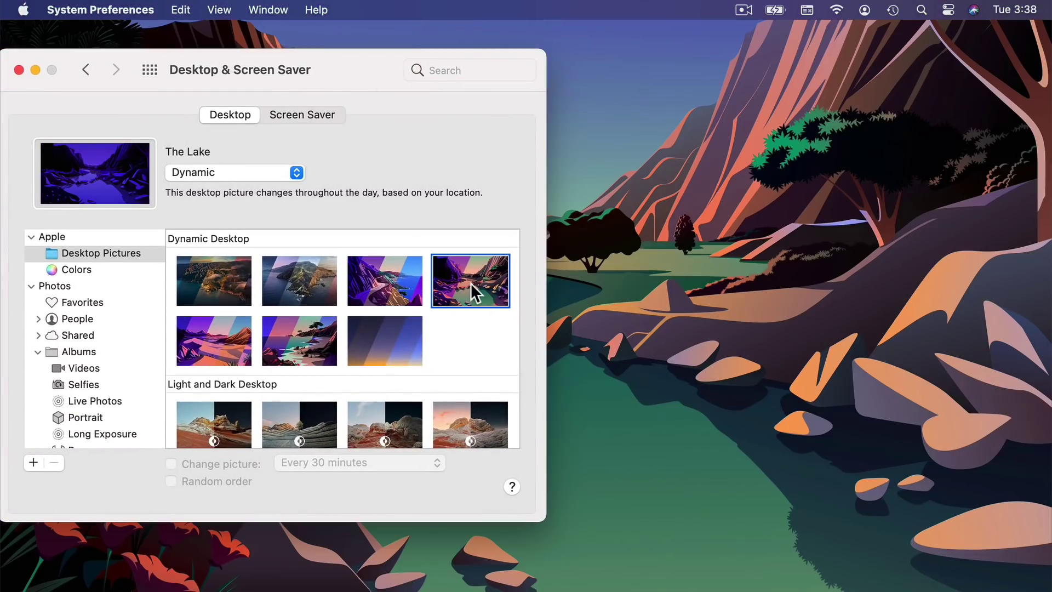
click(233, 343)
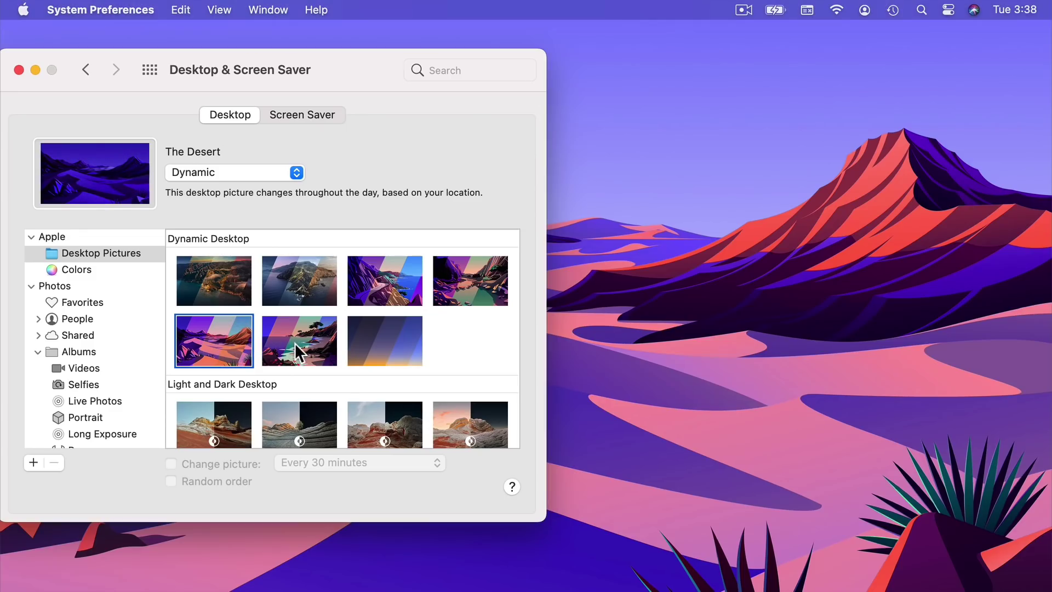
click(294, 343)
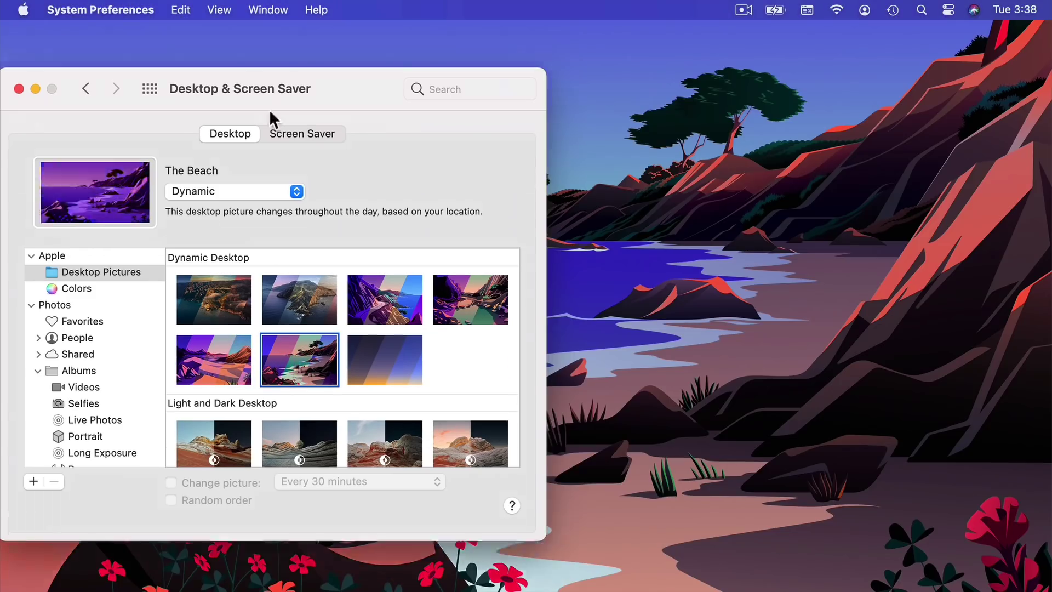
drag(271, 99, 271, 588)
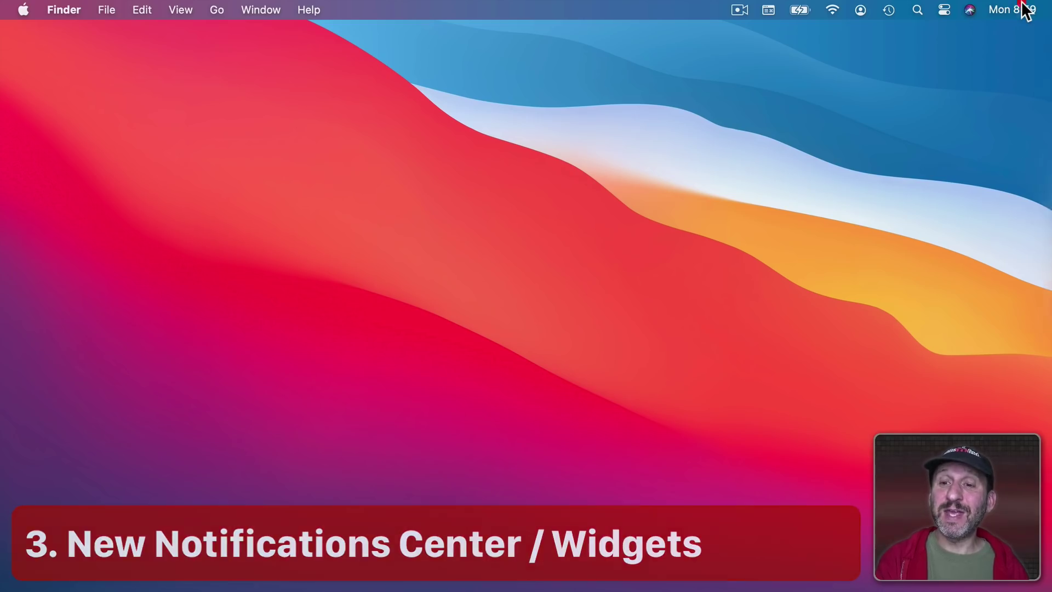
- Reveal Notification Center and its widgets from the menu bar date and time
click(1013, 10)
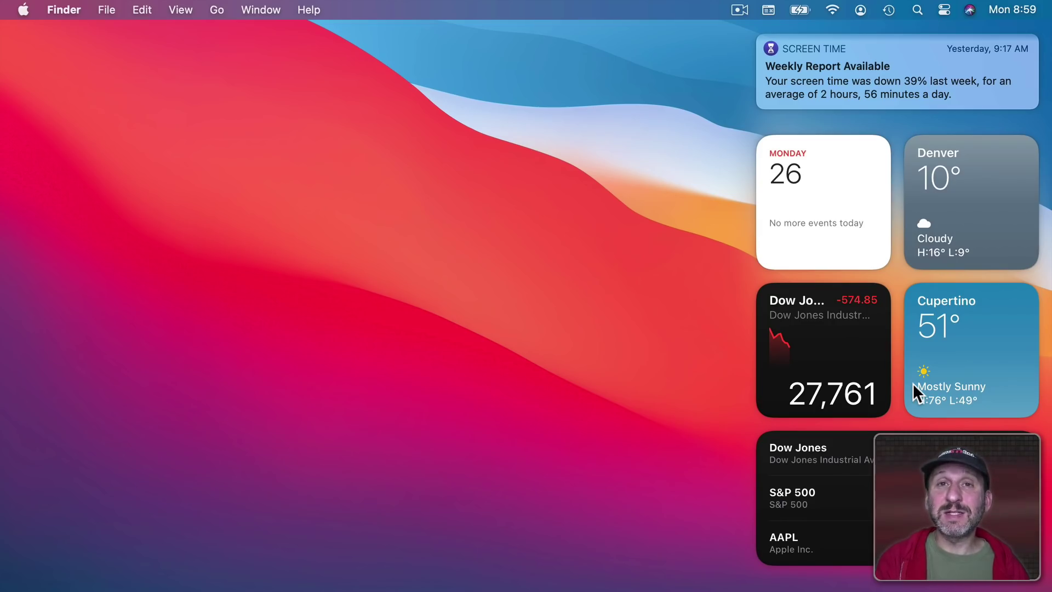
scroll(913, 383, down, 3)
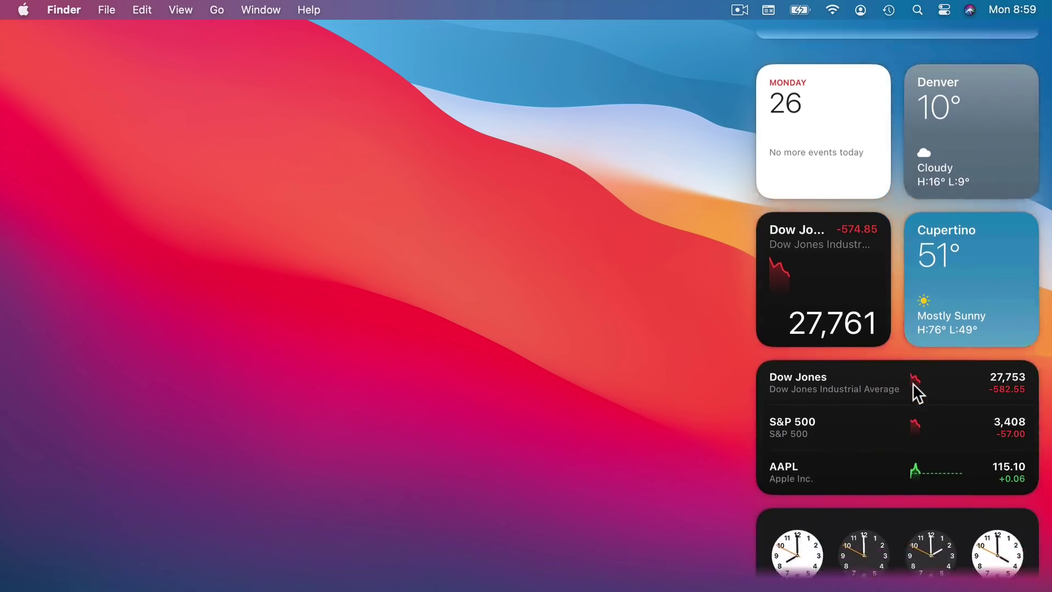
scroll(913, 383, down, 4)
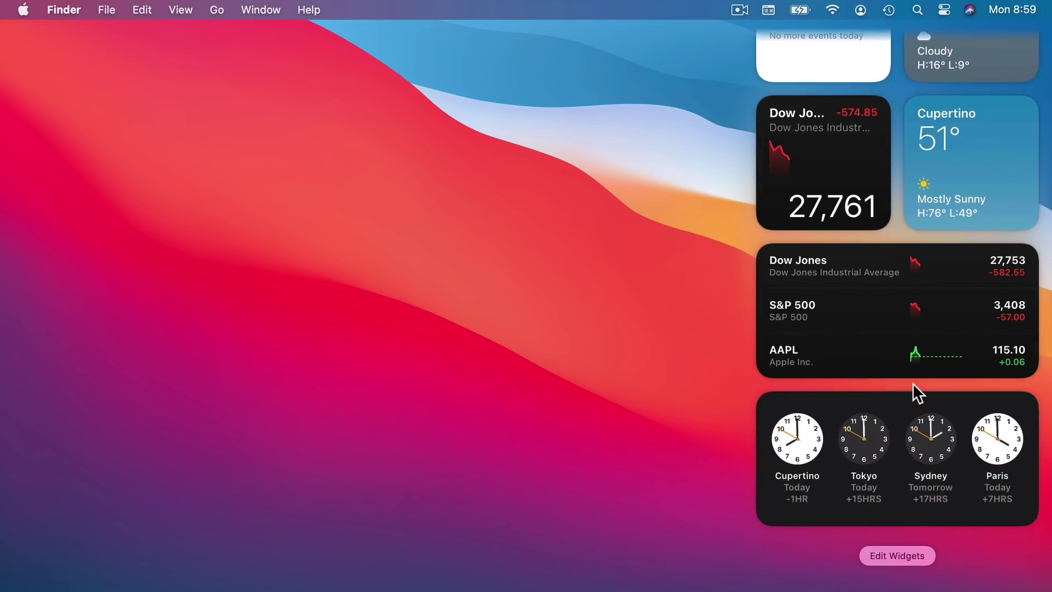
- In the widget gallery, preview Calendar's Up Next at large size and drag it toward the widgets
click(897, 556)
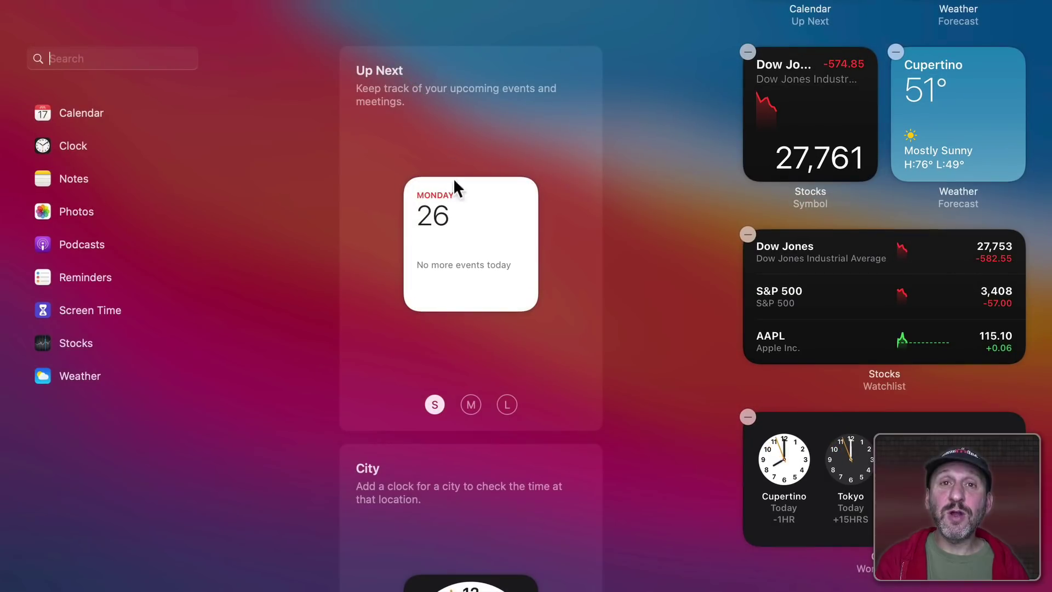
click(470, 405)
click(506, 404)
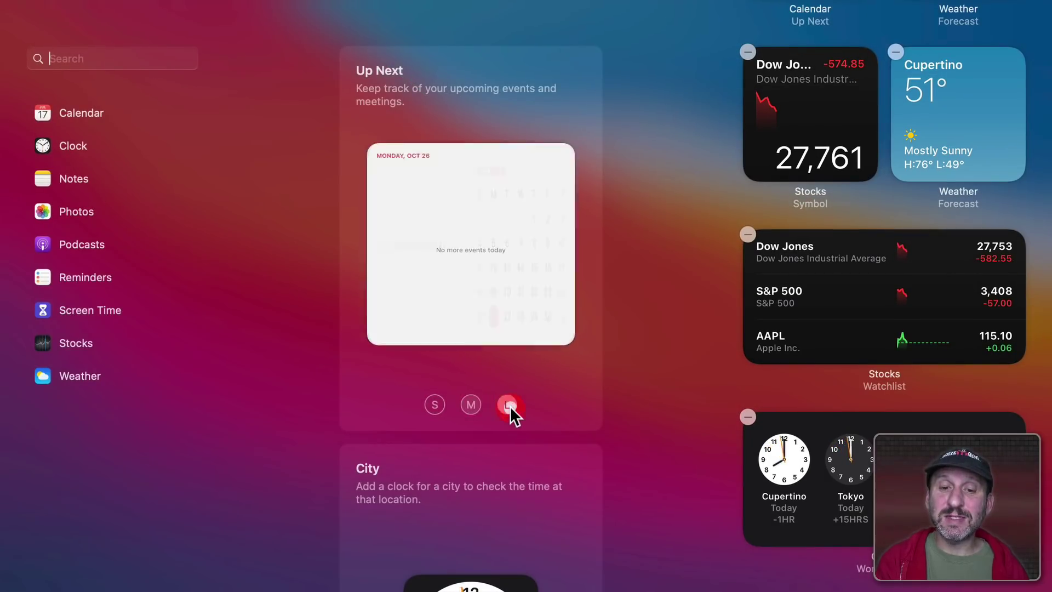
drag(460, 248, 527, 246)
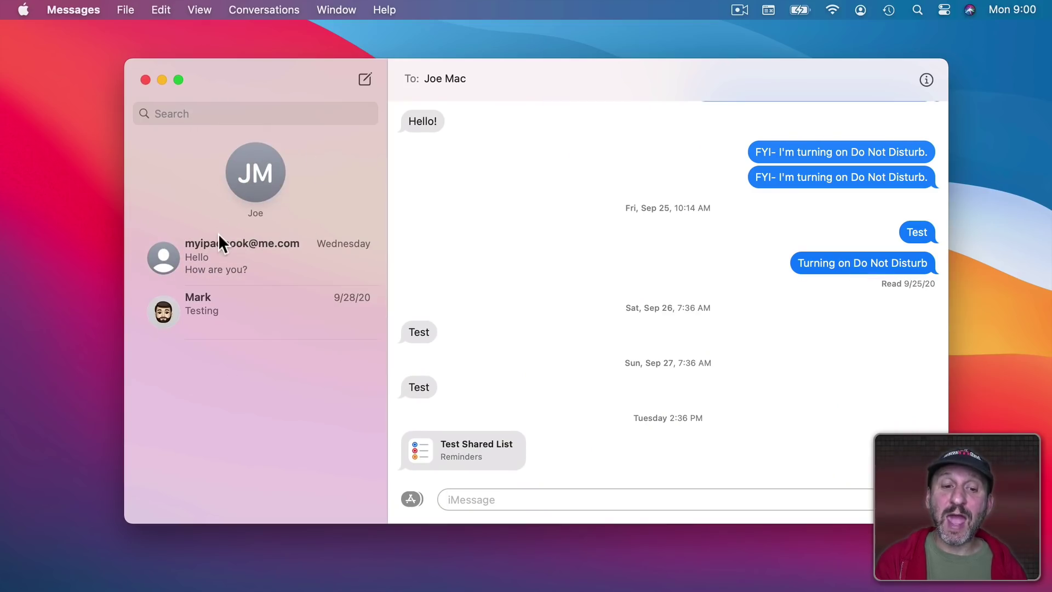
drag(198, 305, 300, 173)
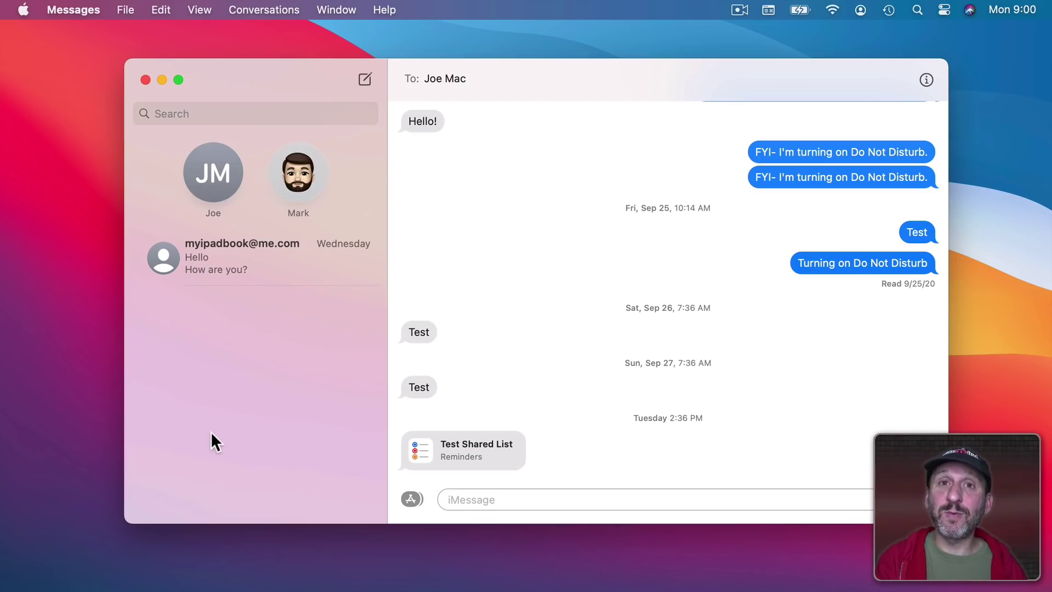
drag(213, 173, 204, 345)
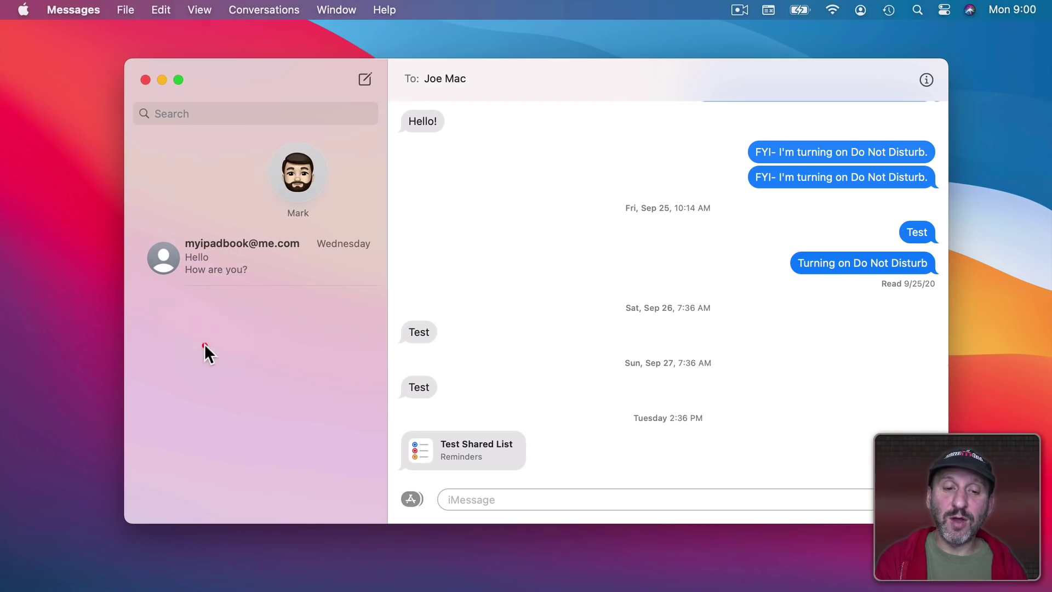
drag(252, 177, 231, 358)
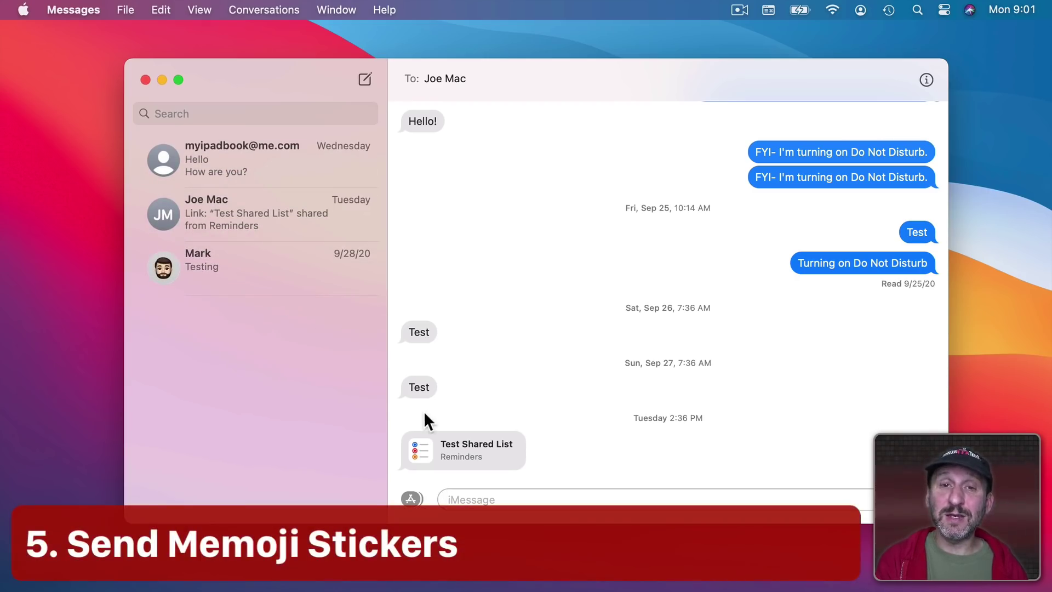
click(411, 499)
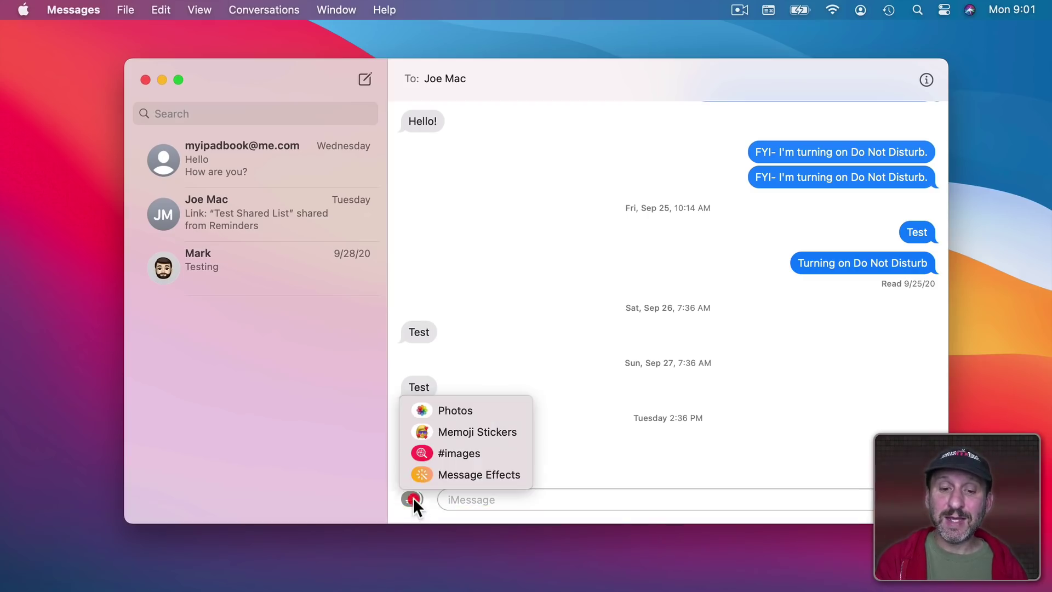
click(432, 431)
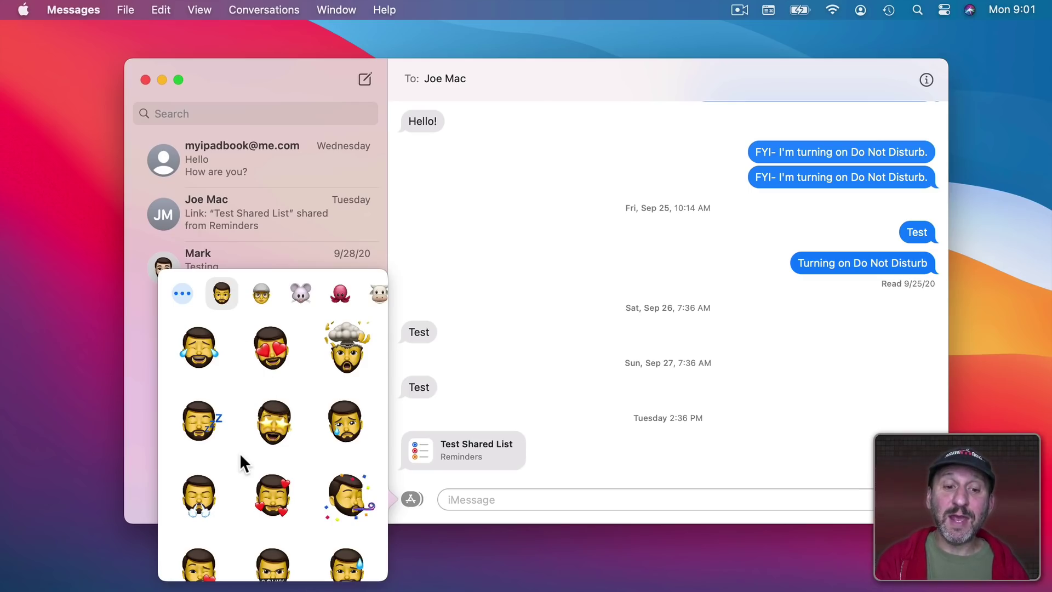
scroll(239, 453, down, 5)
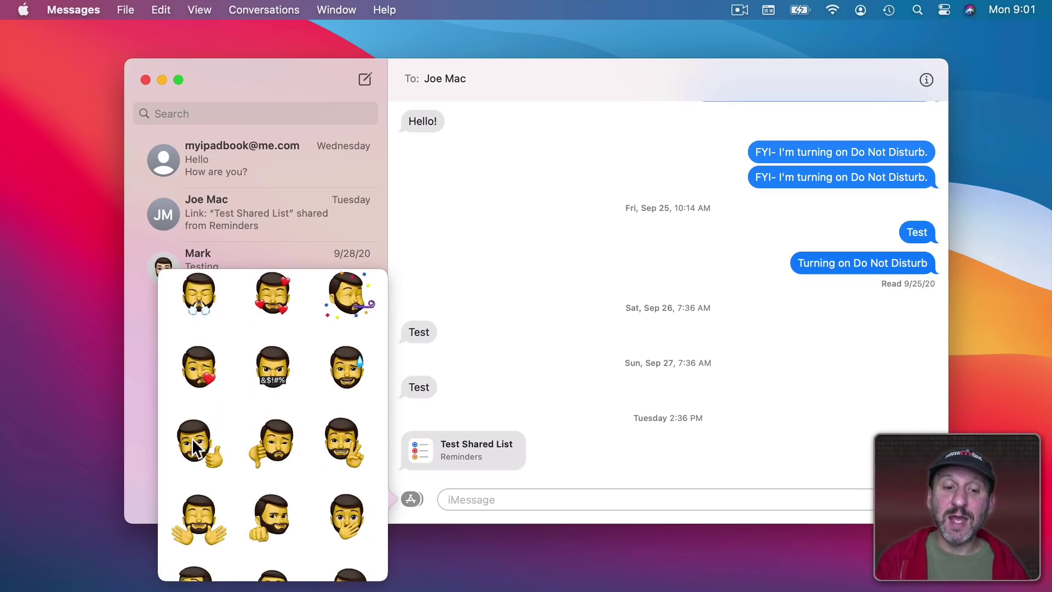
click(196, 446)
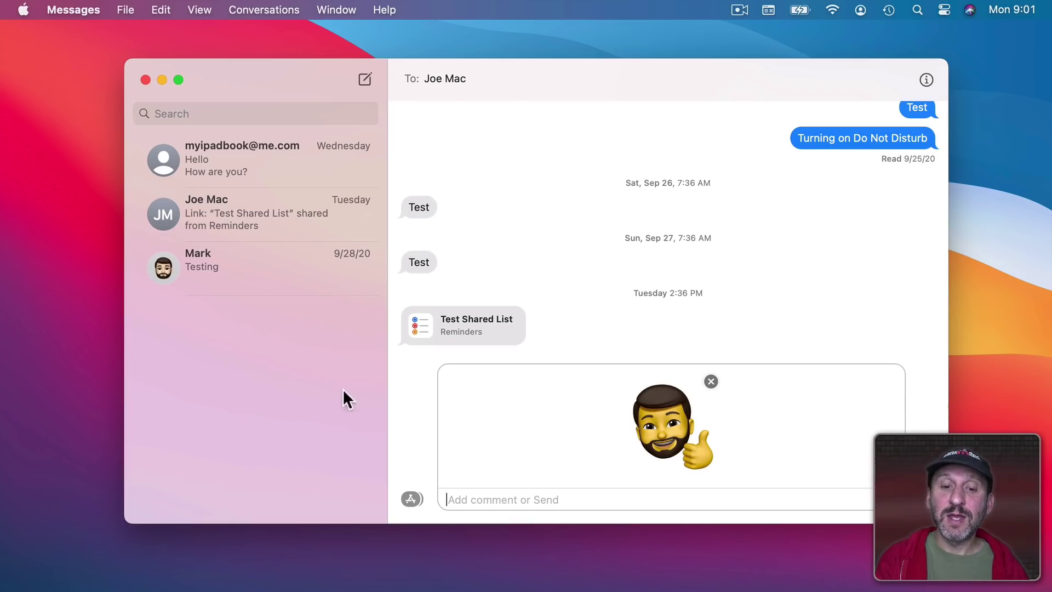
click(410, 497)
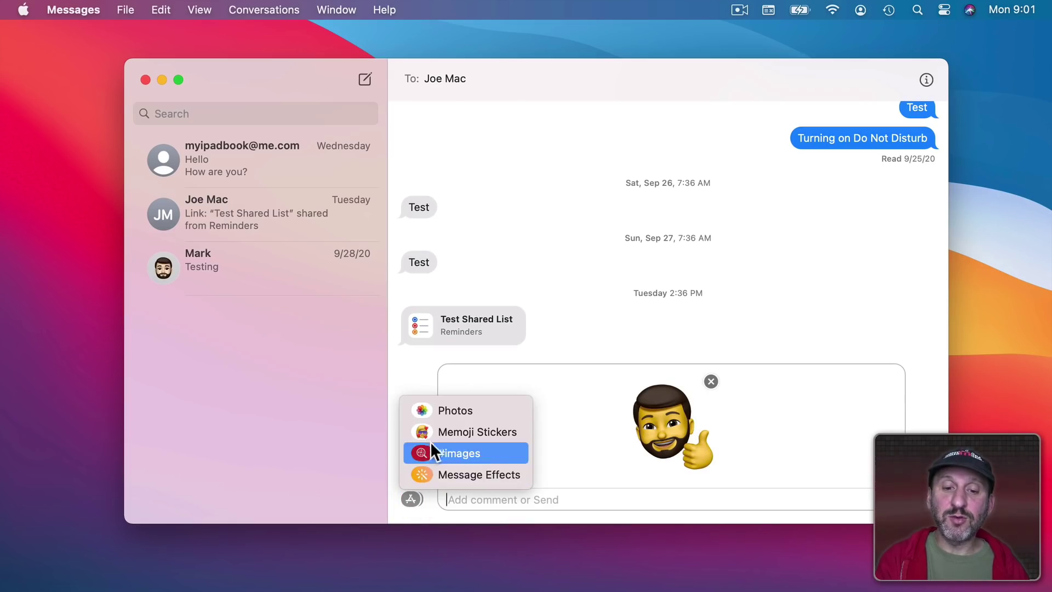
click(433, 425)
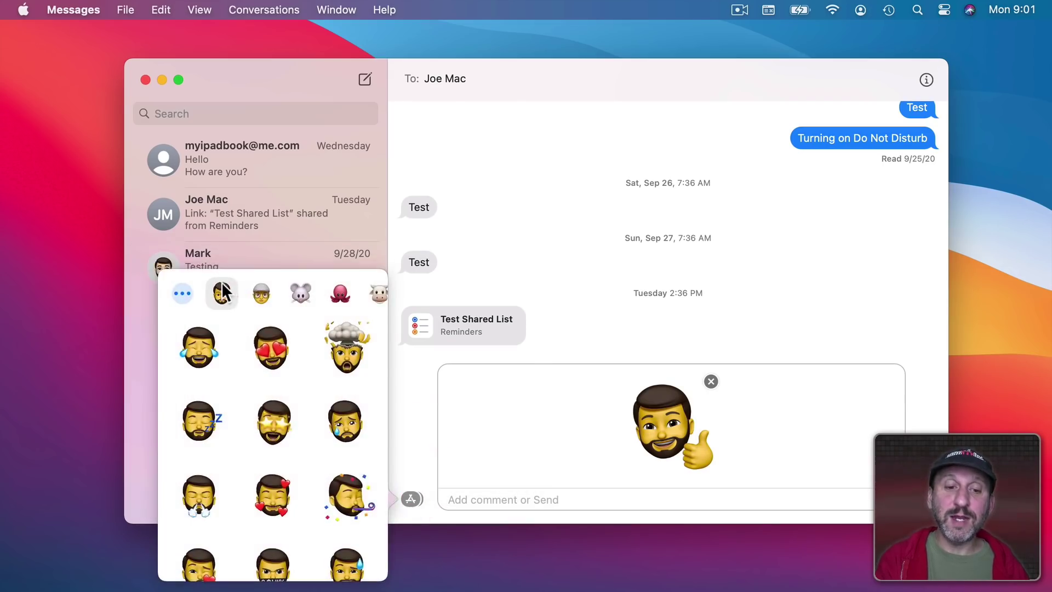
click(182, 293)
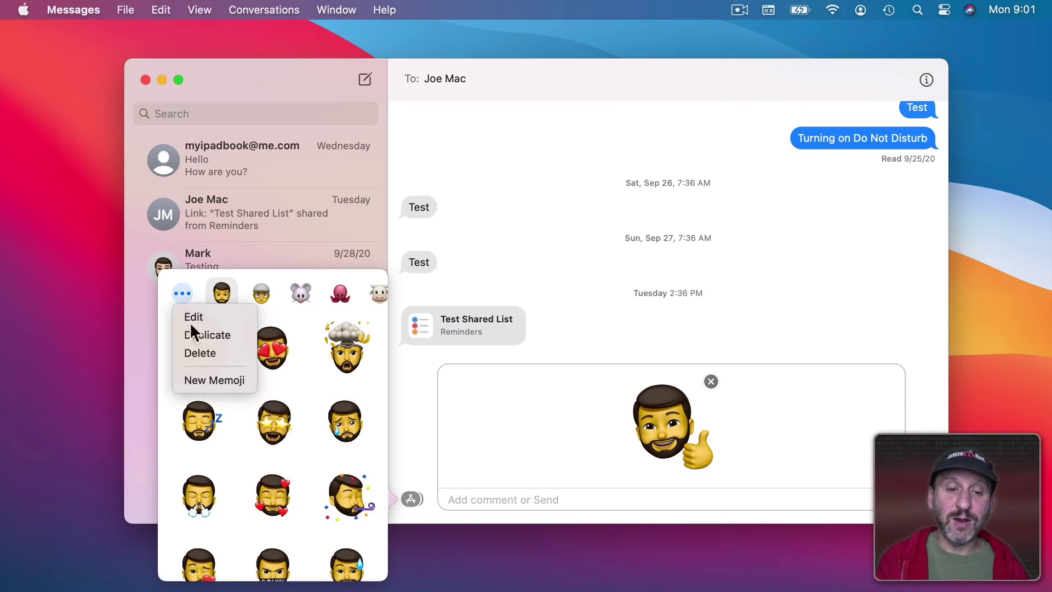
click(206, 380)
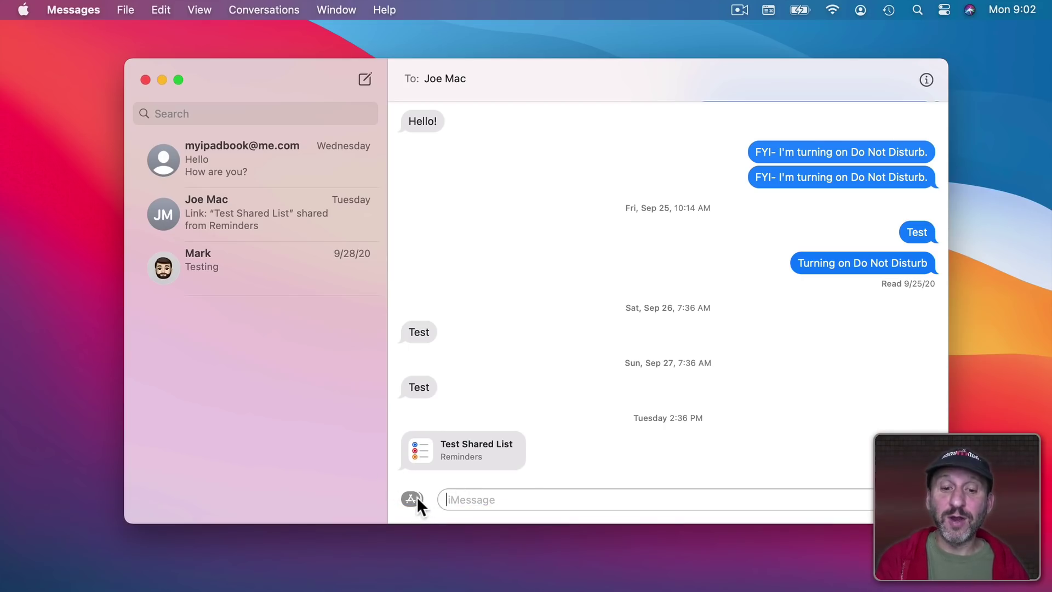
- Search #images for 'birthday' GIFs and pick the first result
click(410, 499)
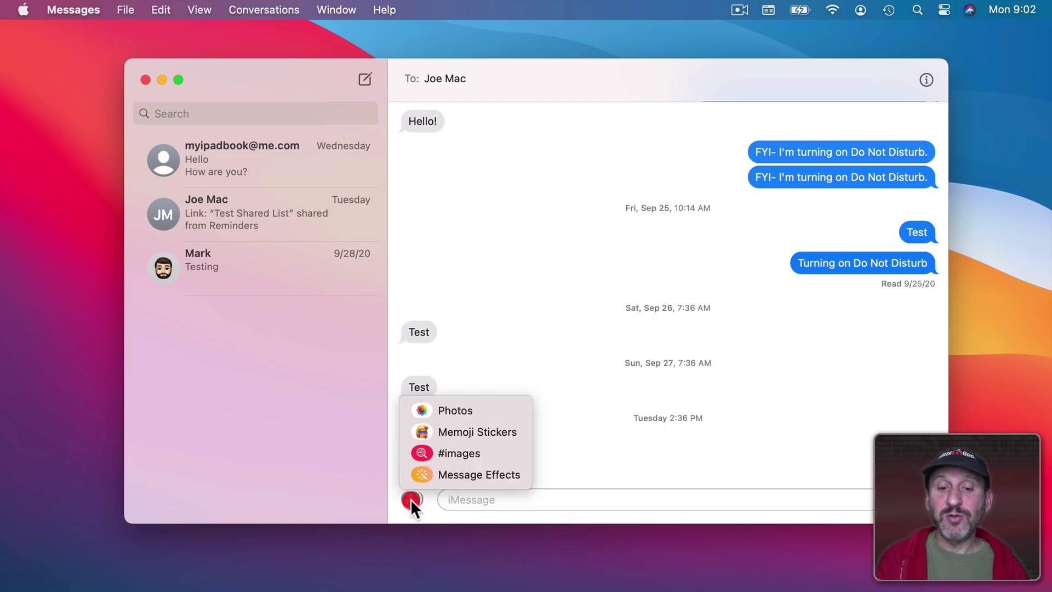
click(452, 453)
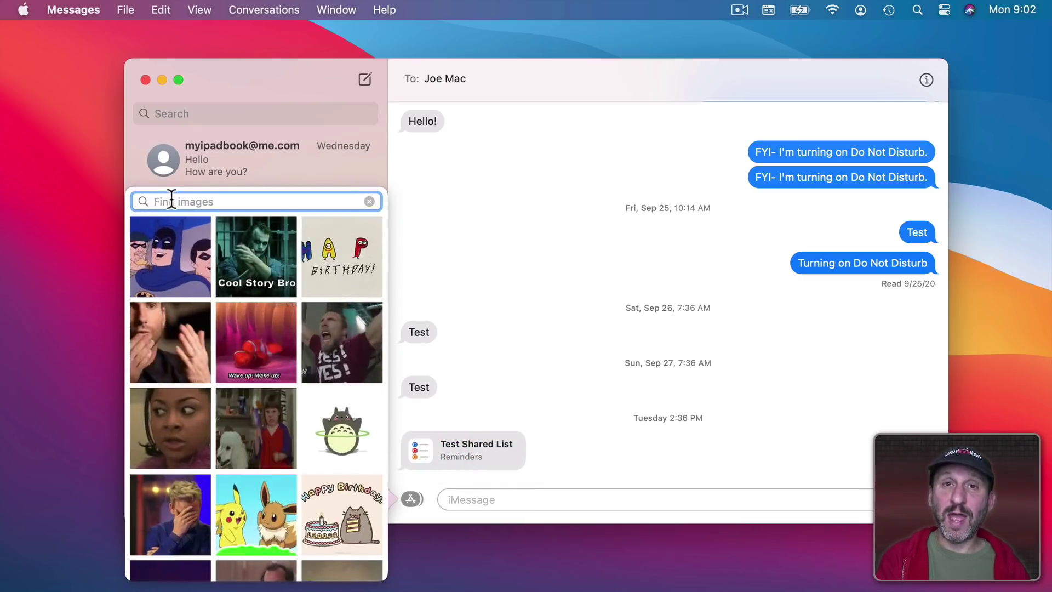
text(bir)
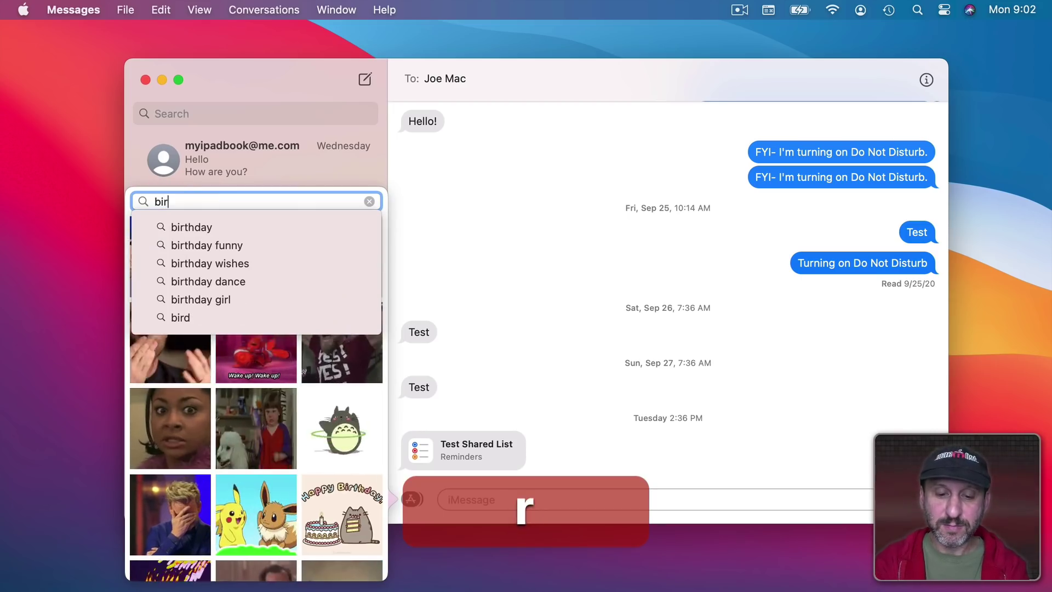
text(thday)
click(192, 227)
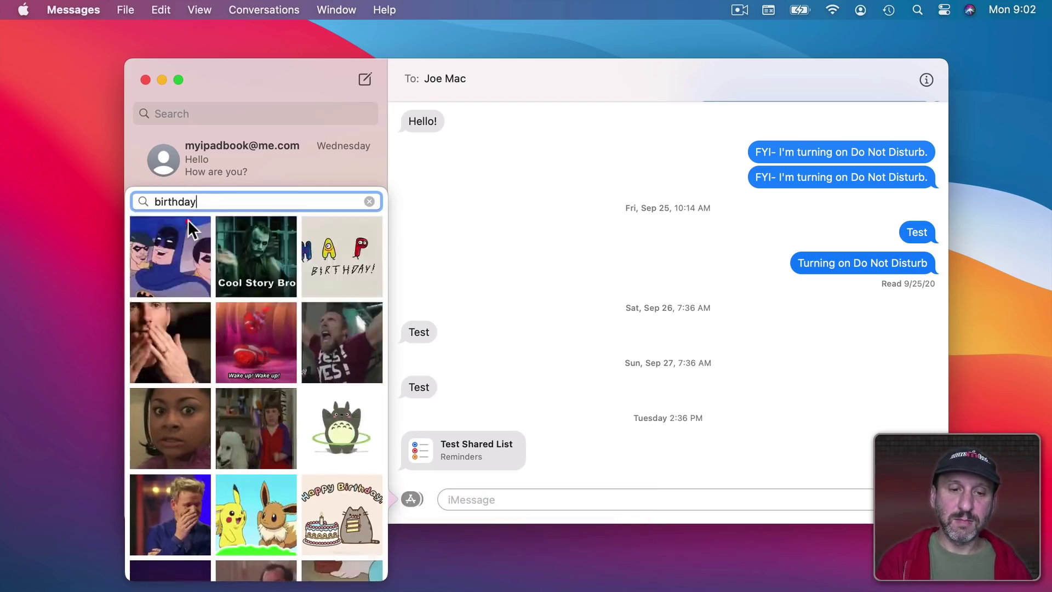
click(171, 251)
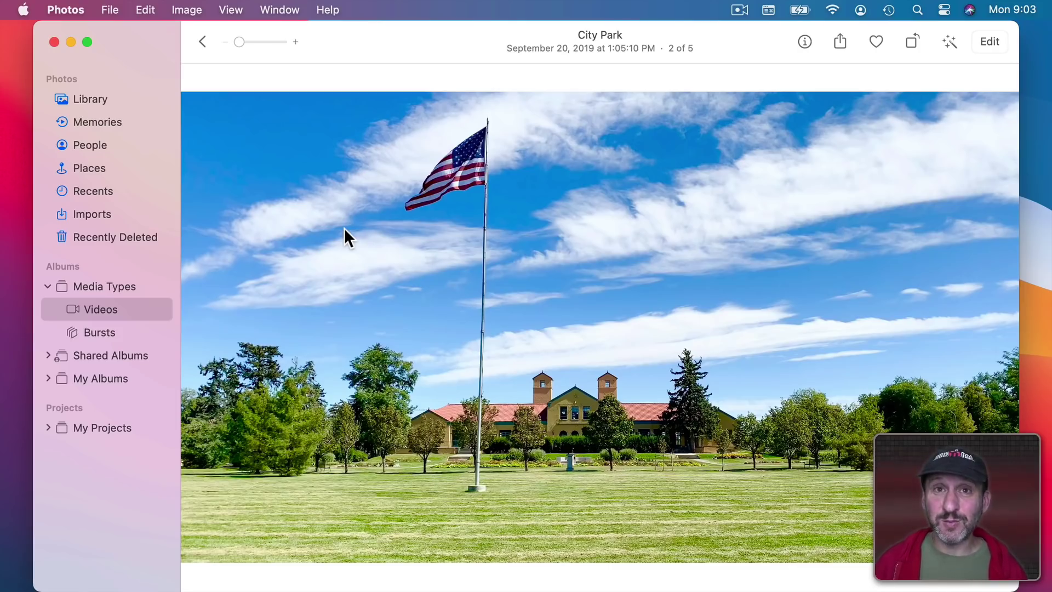
mouse_move(600, 271)
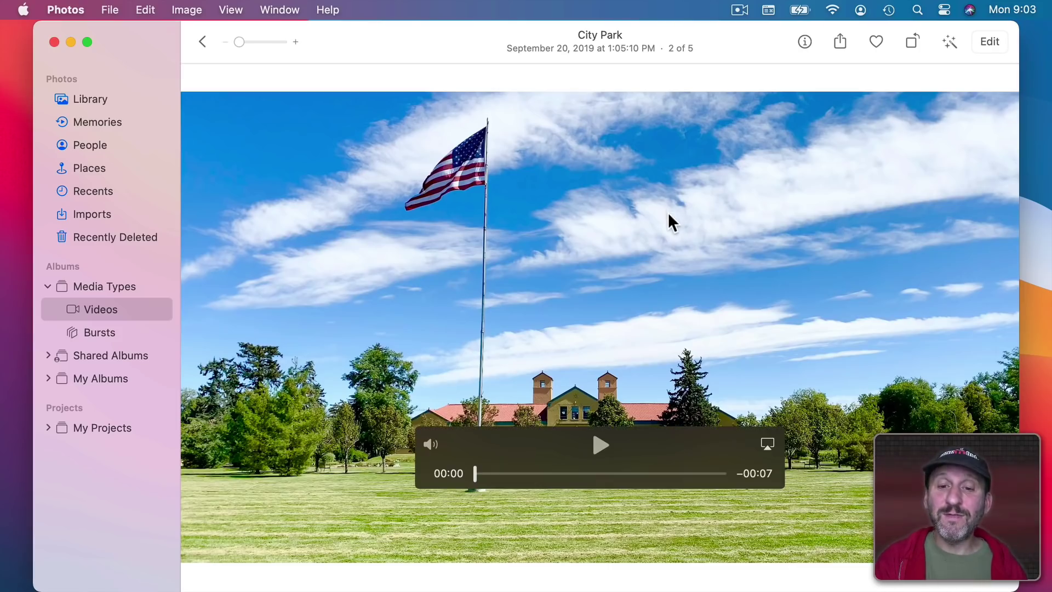
- Edit the City Park video, adjust its light level, then view the Filters and Crop tabs
click(989, 42)
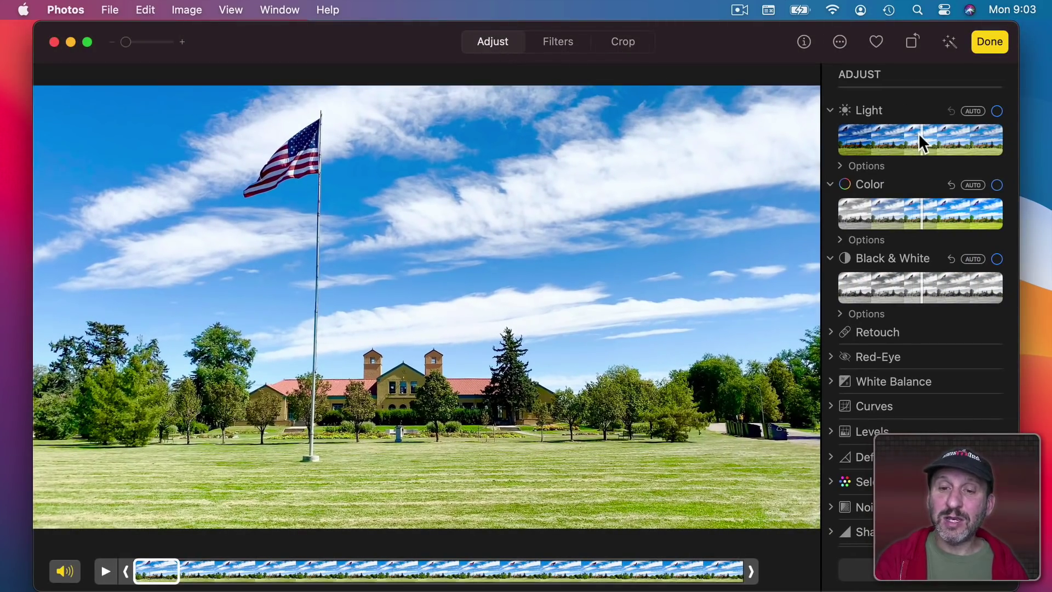
drag(919, 136, 927, 138)
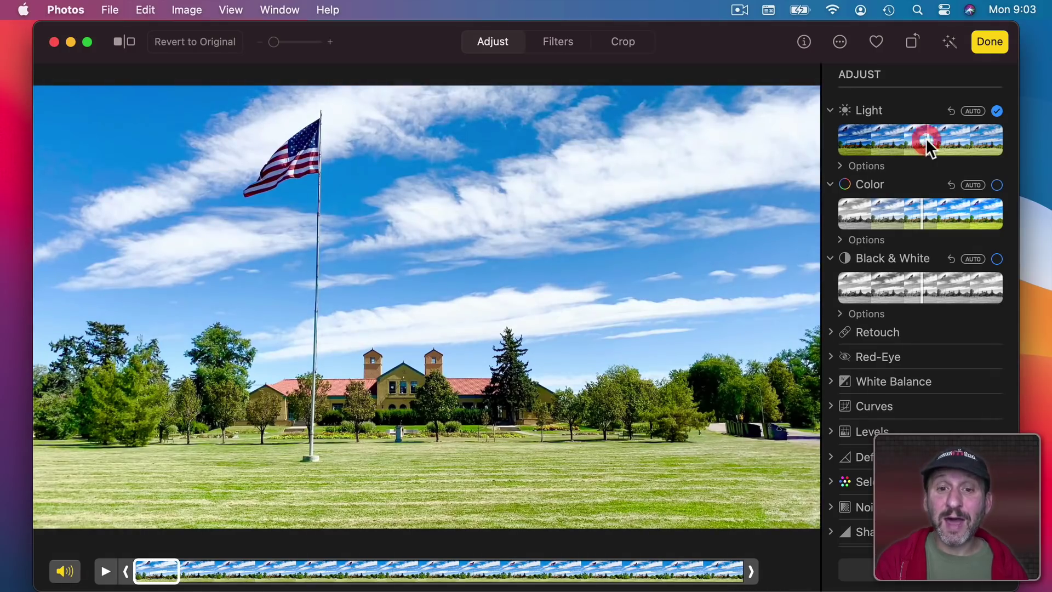
click(558, 41)
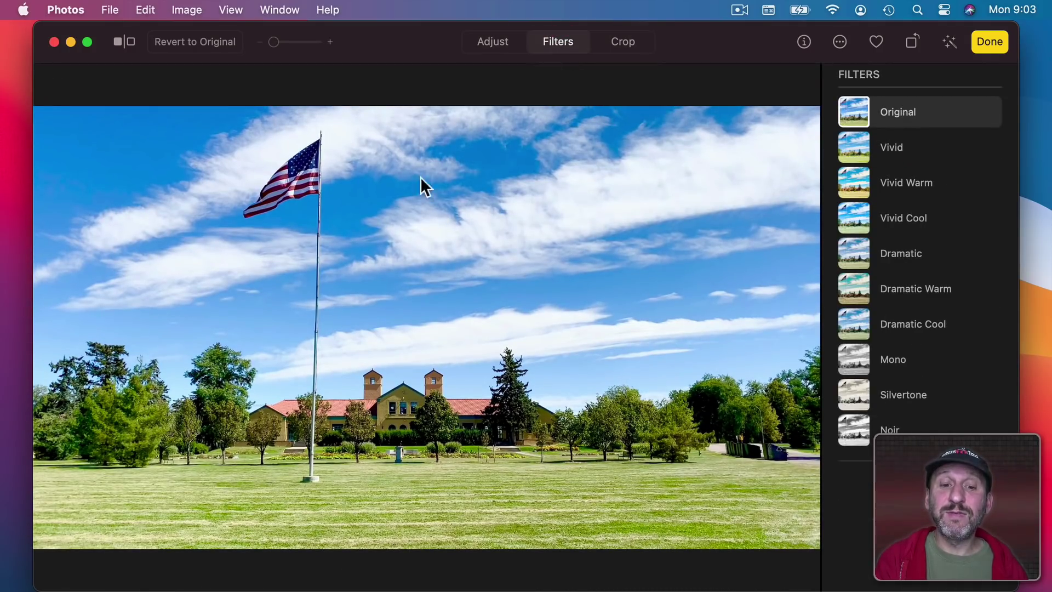
click(622, 42)
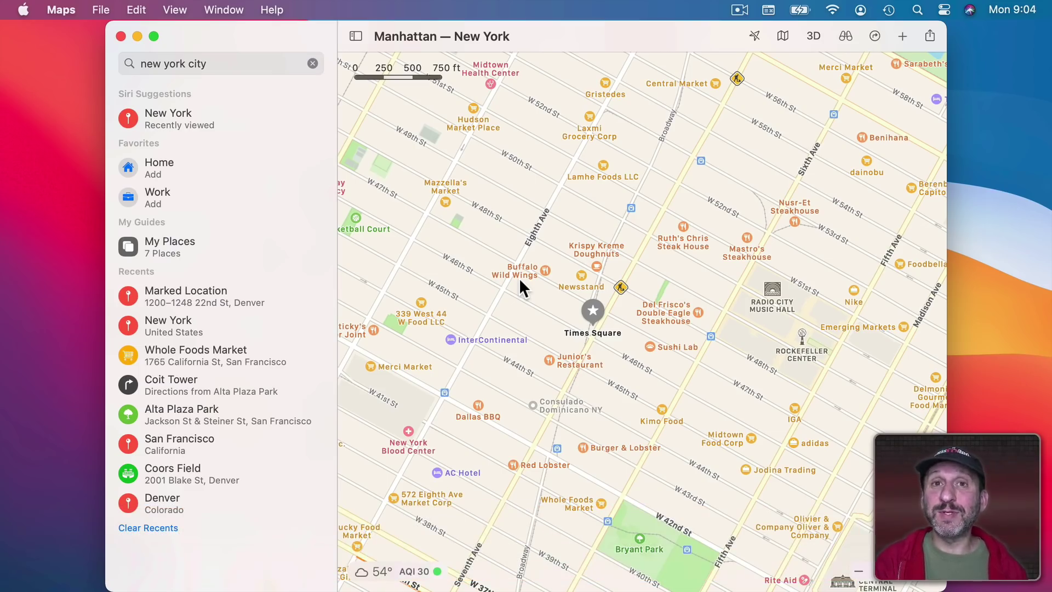
- Explore Times Square in Look Around, moving down Seventh Ave and turning the view
click(591, 306)
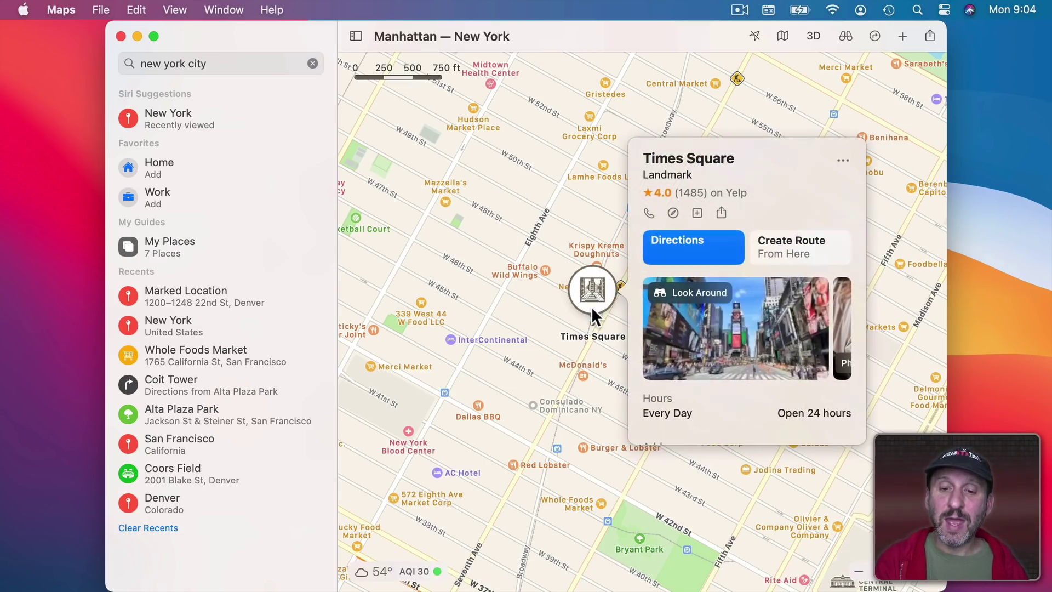
click(736, 323)
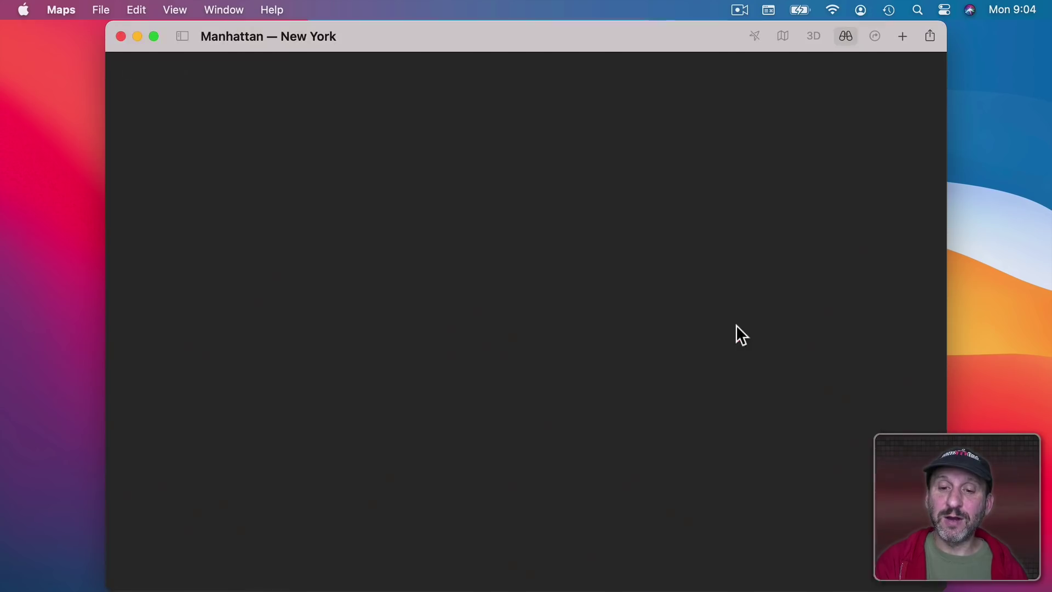
click(505, 337)
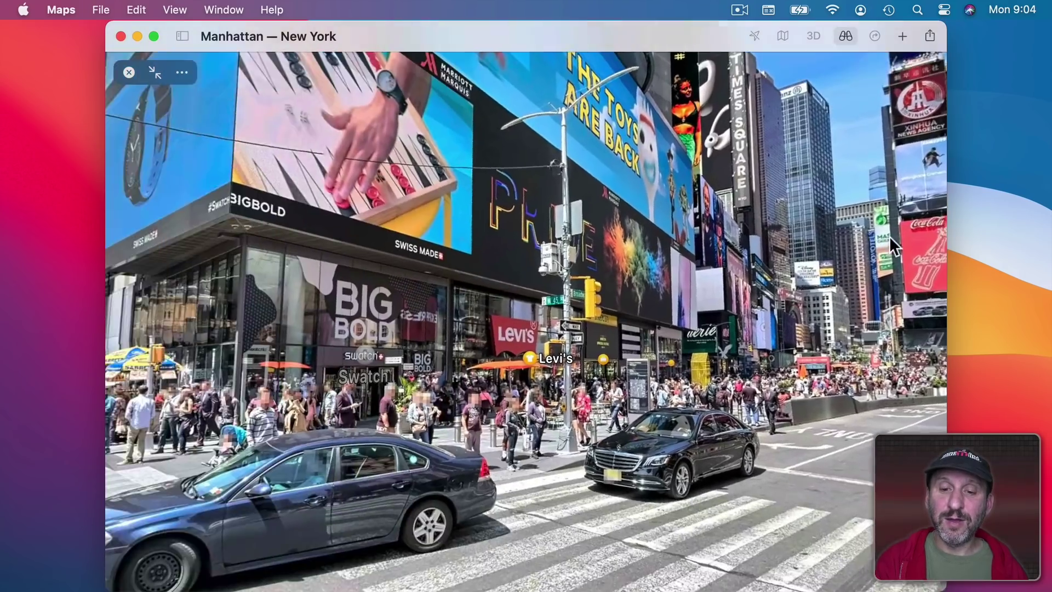
mouse_move(334, 224)
mouse_down()
mouse_move(79, 345)
mouse_move(433, 417)
mouse_up()
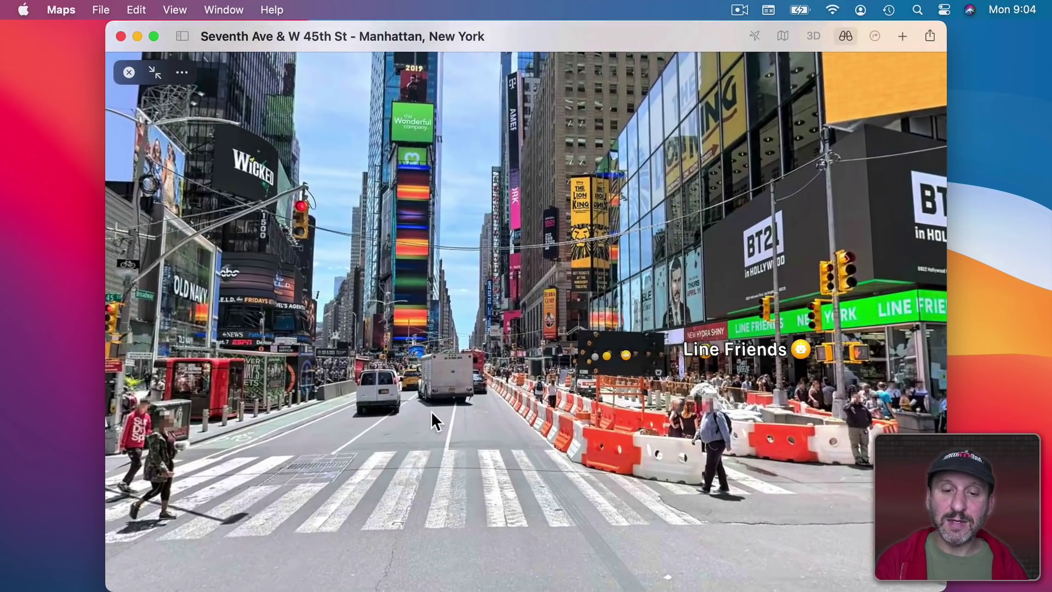
click(433, 417)
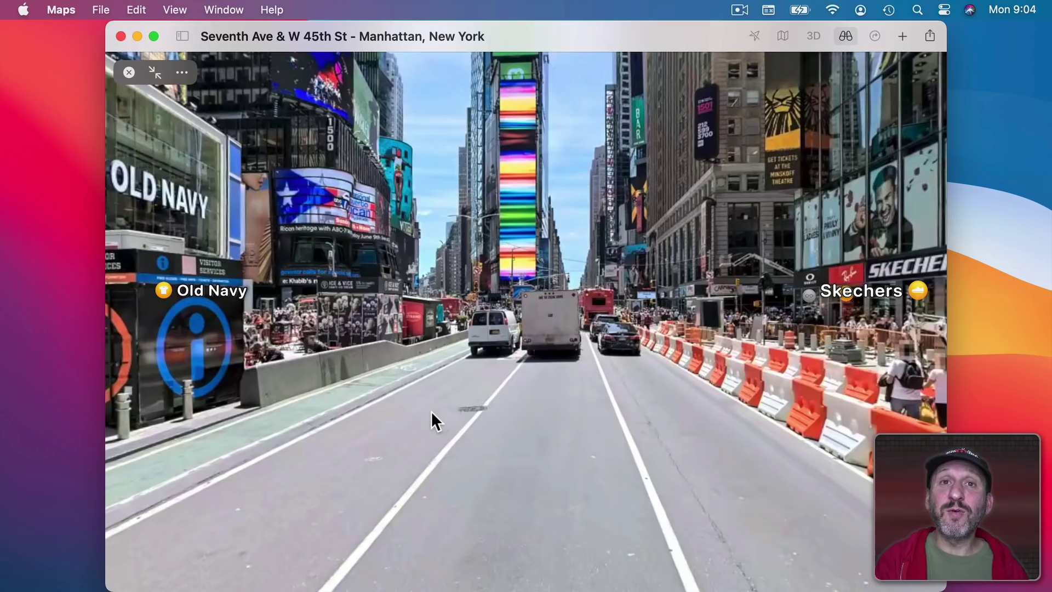
drag(432, 412, 547, 173)
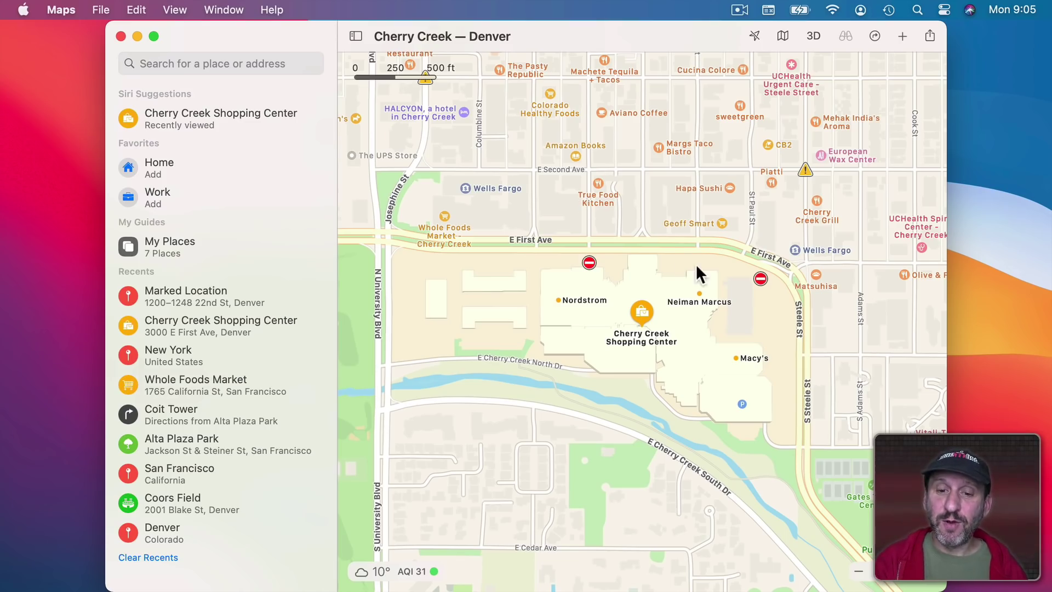
click(883, 576)
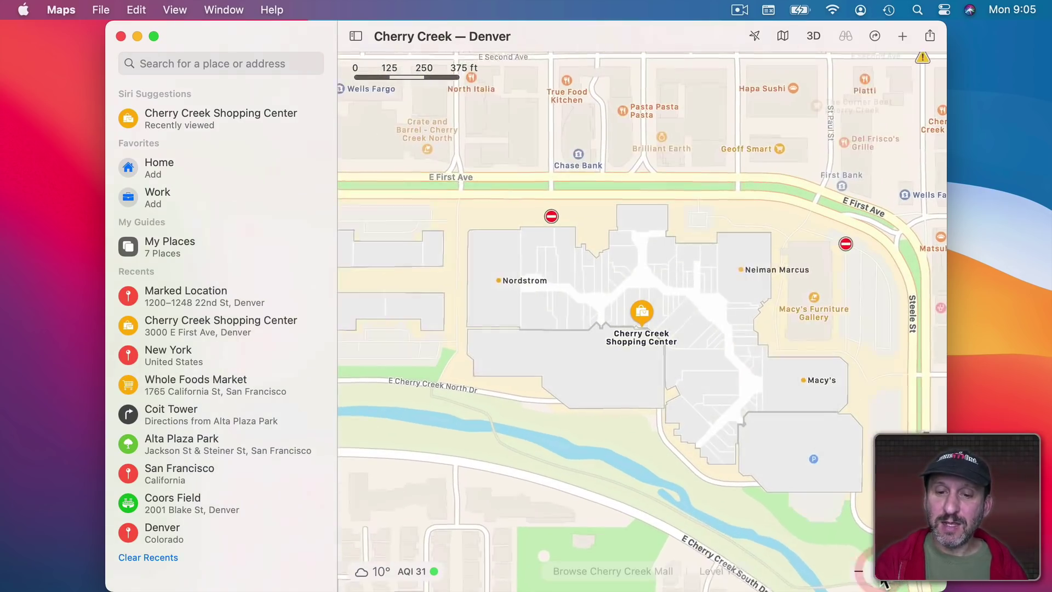
click(884, 575)
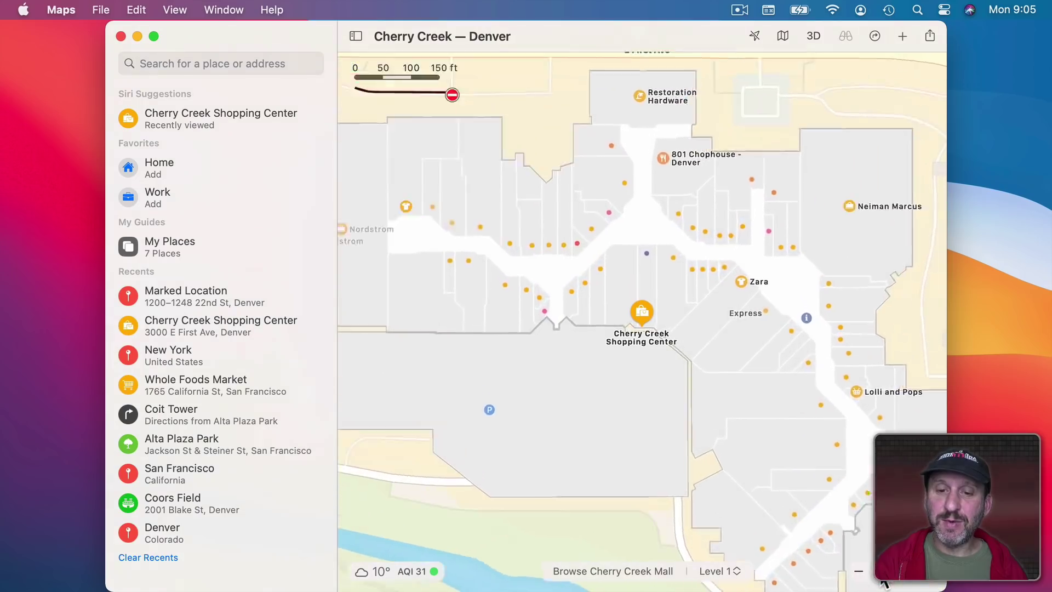
click(884, 576)
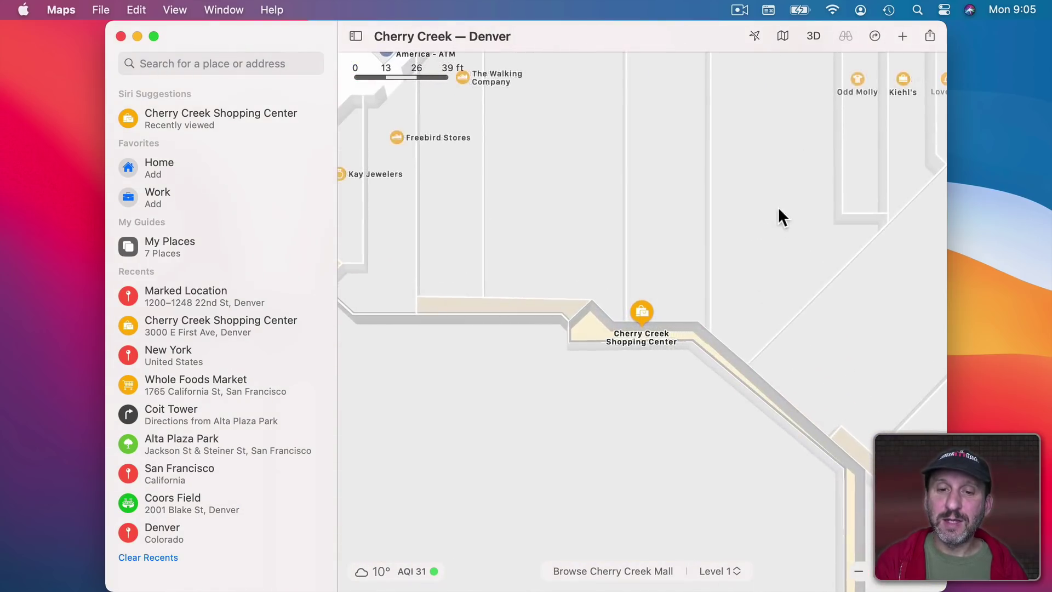
mouse_move(778, 207)
mouse_down()
mouse_move(631, 466)
mouse_move(516, 446)
mouse_up()
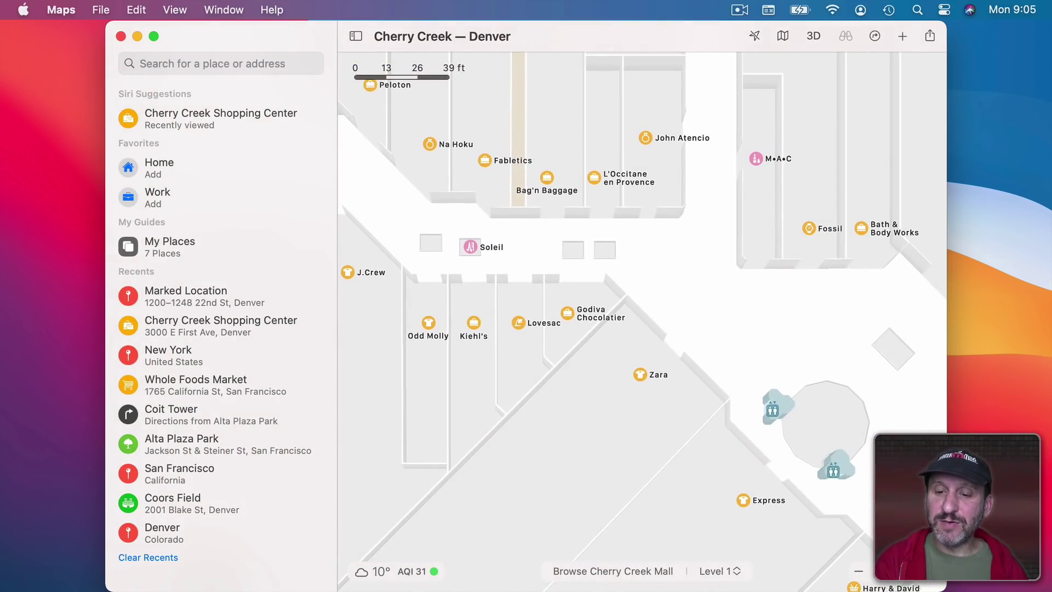
drag(690, 390, 638, 408)
click(884, 575)
mouse_move(731, 238)
mouse_down()
mouse_move(938, 344)
mouse_move(685, 253)
mouse_move(797, 281)
mouse_up()
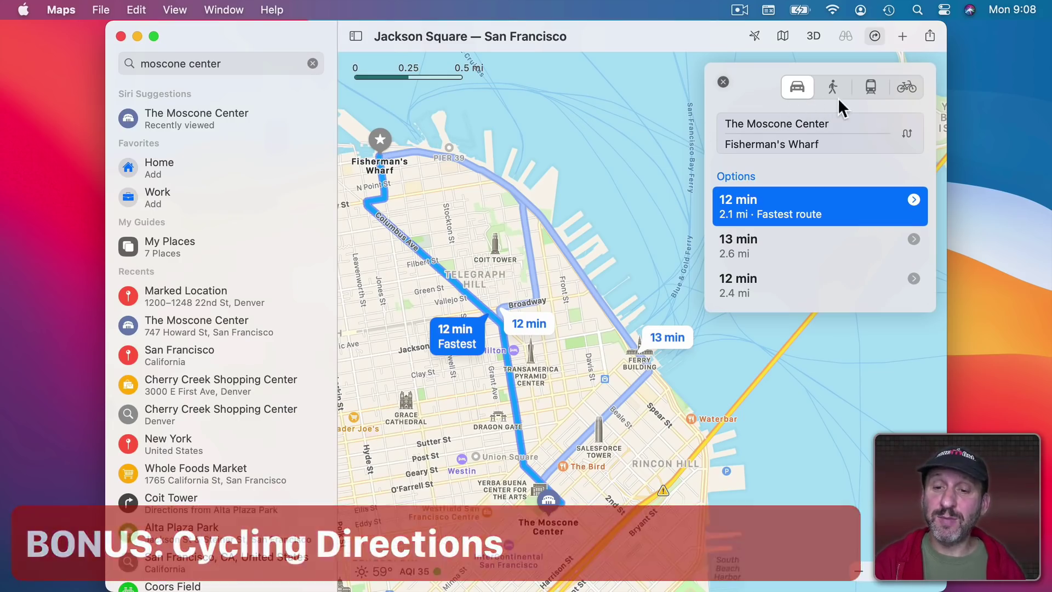
- Compare walking, transit and cycling routes from Moscone Center to Fisherman's Wharf, ending on cycling
click(833, 86)
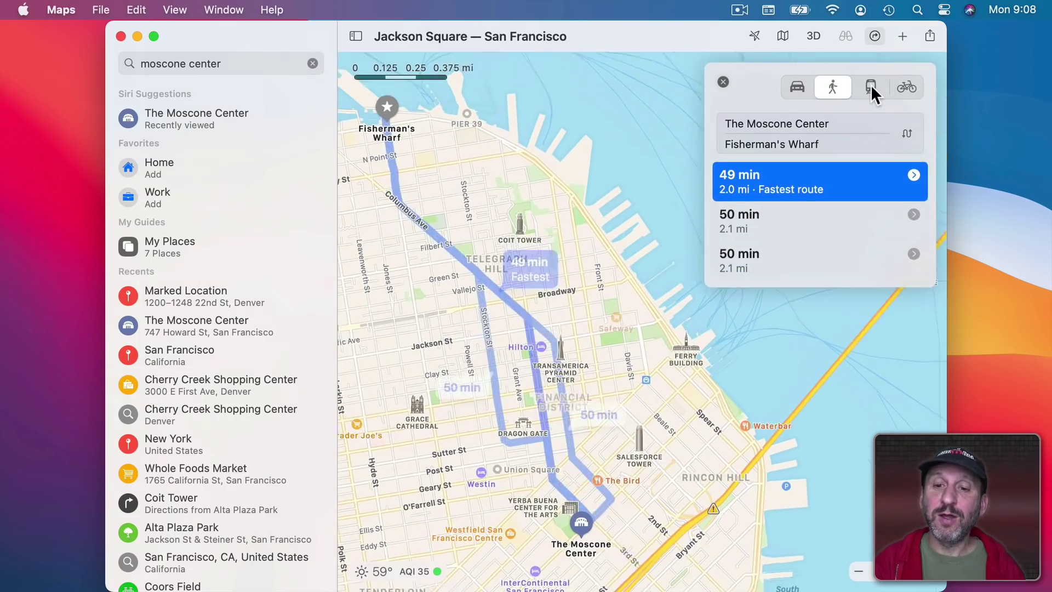
click(871, 87)
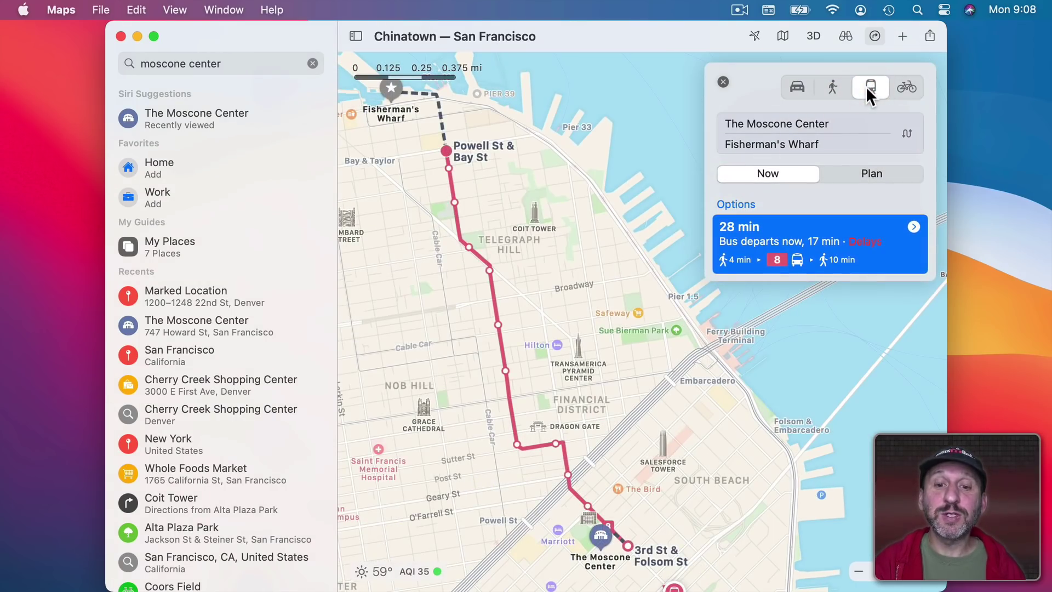
click(907, 86)
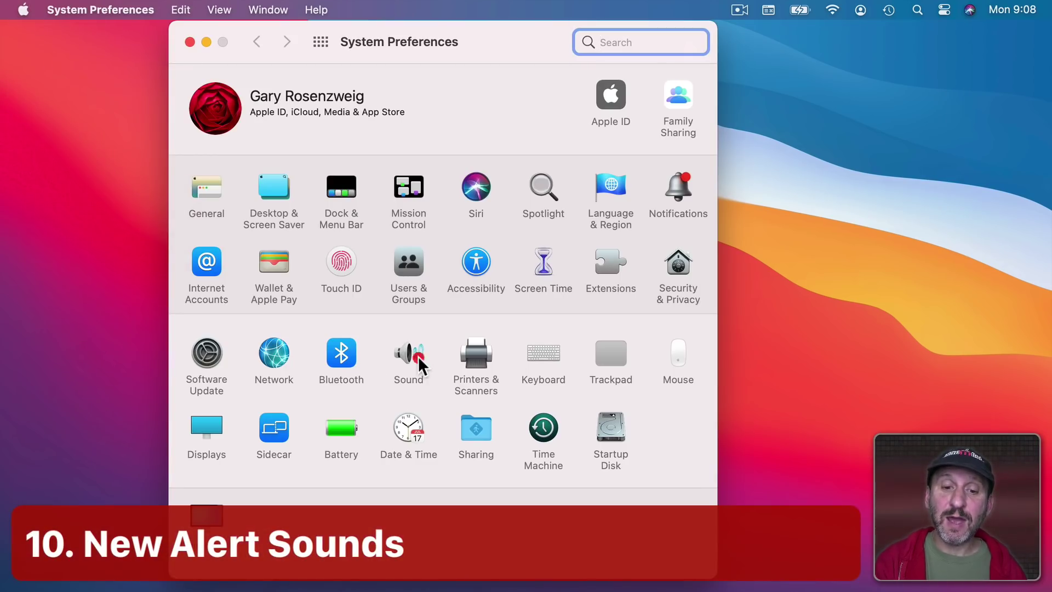
- Preview the new Boop, Breeze, Bubble and Crystal alert sounds in the Sound pane
click(419, 357)
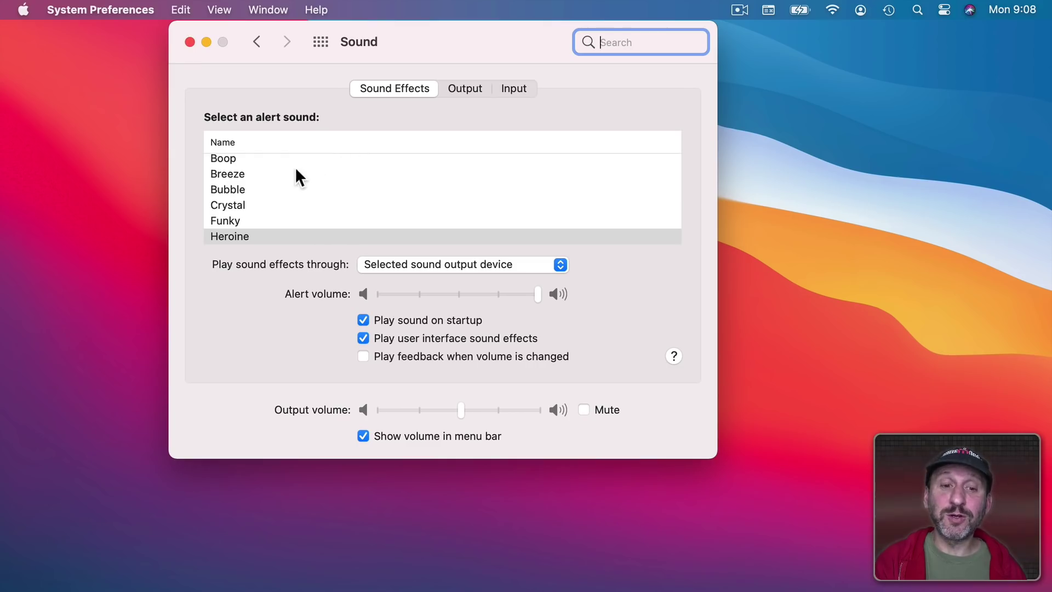
click(226, 159)
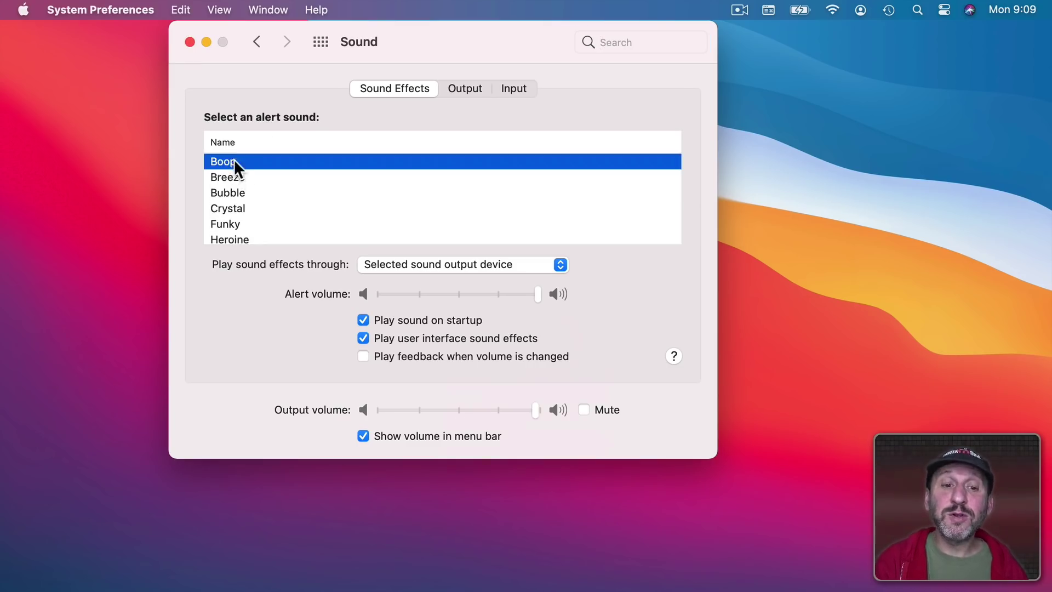
click(234, 177)
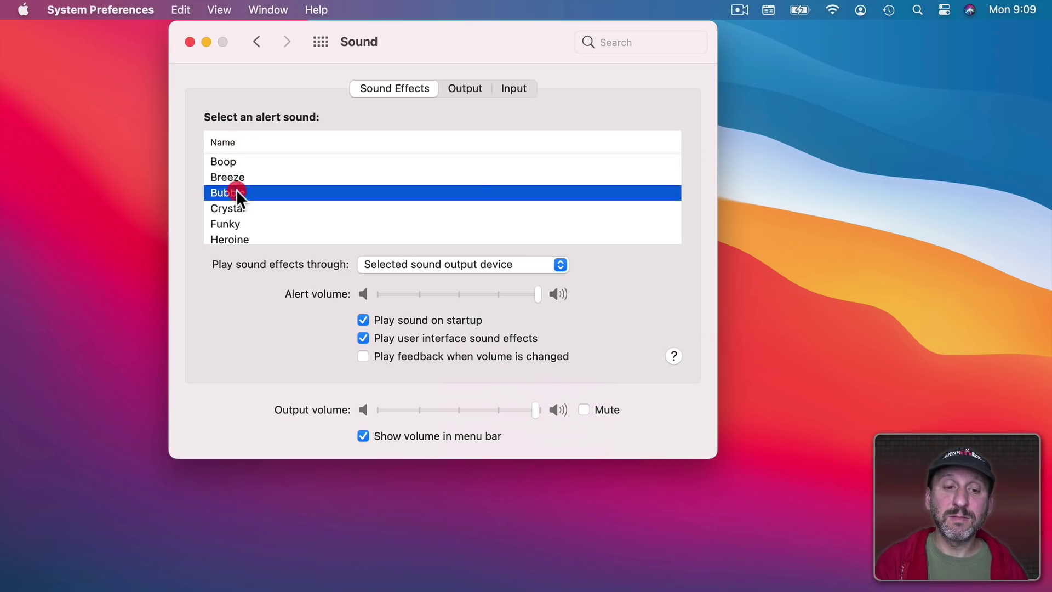
click(237, 209)
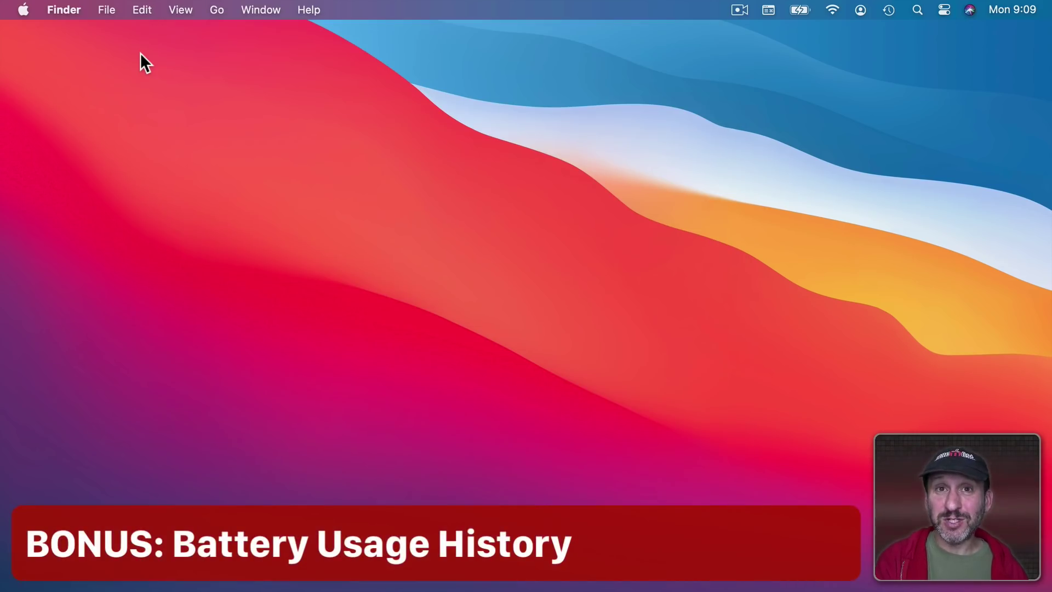
- Open Battery preferences and view the Last 10 Days usage history
click(23, 10)
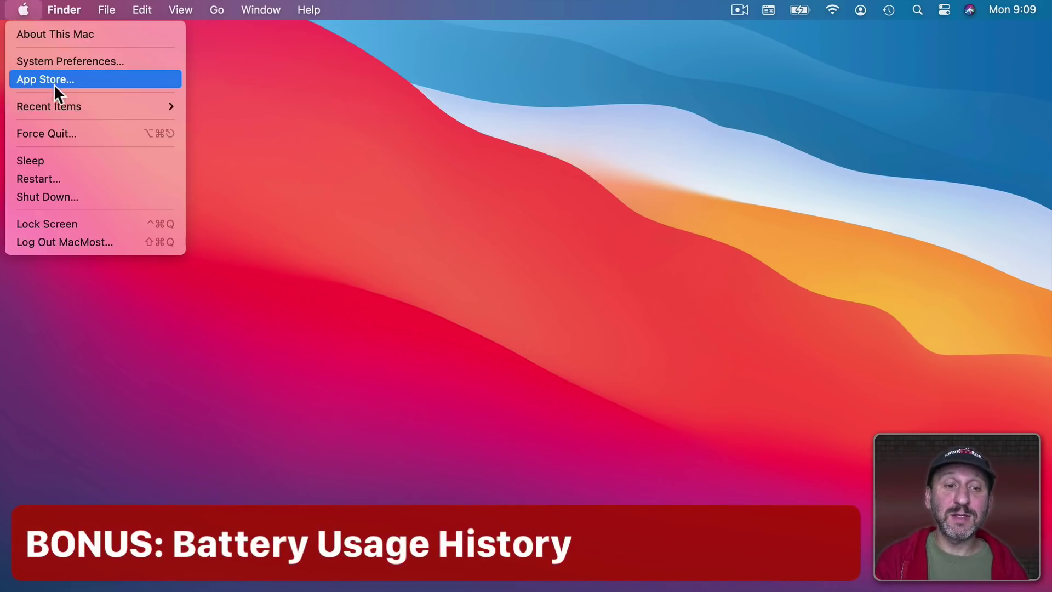
click(55, 65)
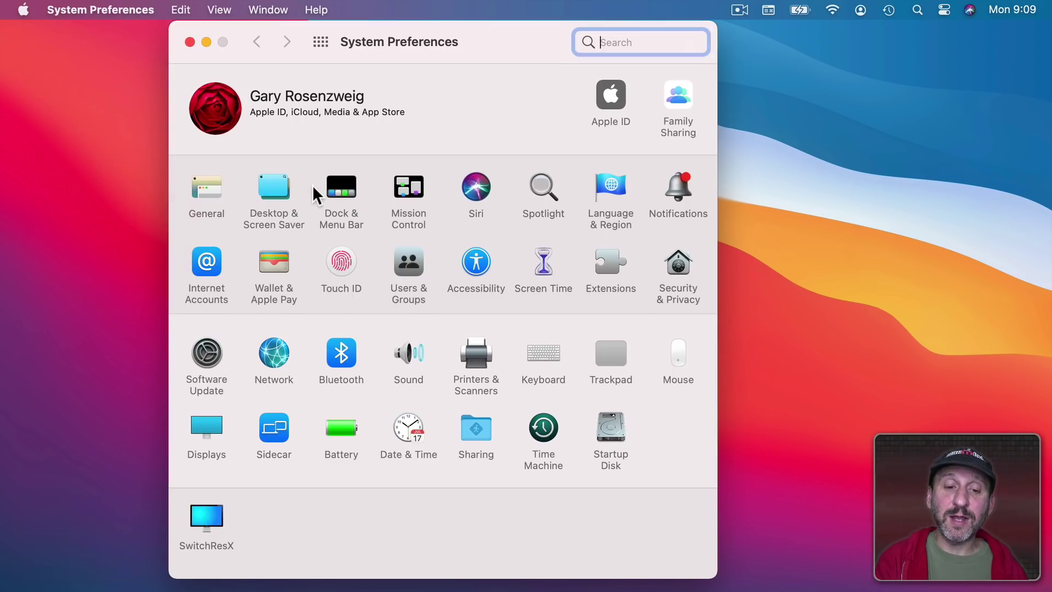
click(344, 427)
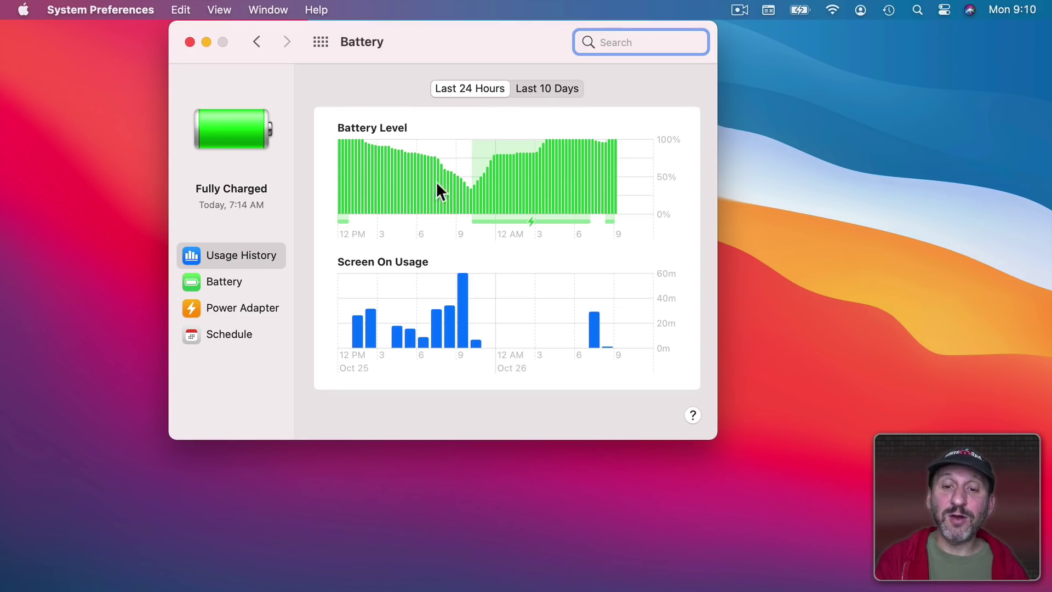
click(541, 86)
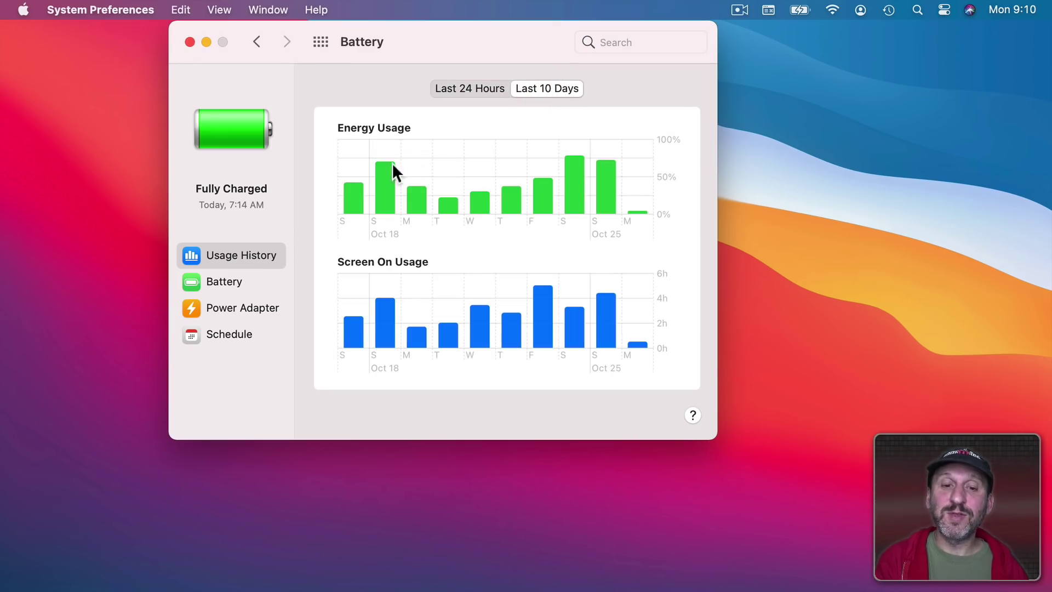